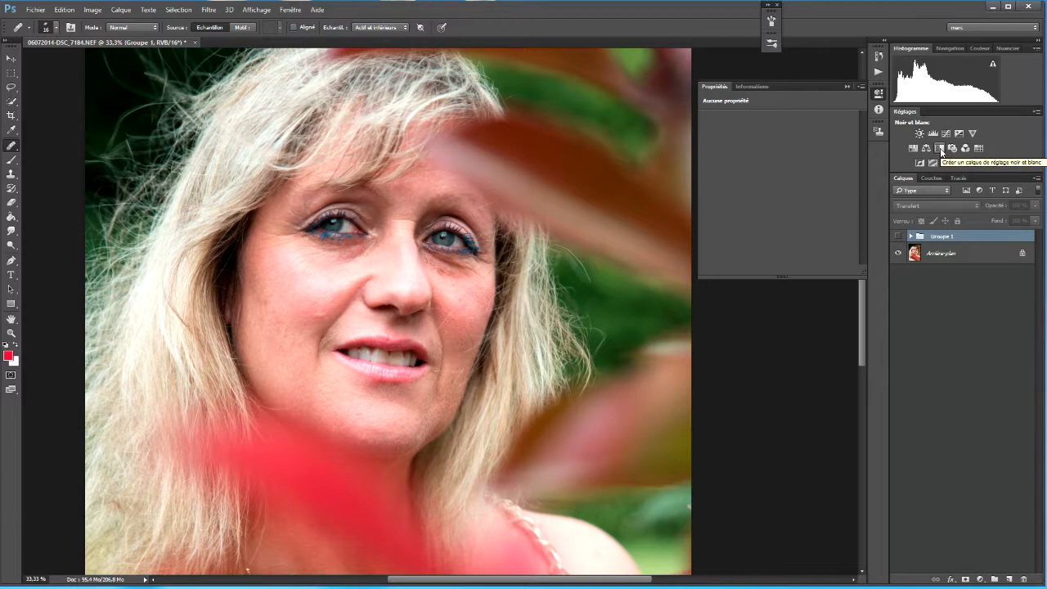
Add a Black & White adjustment layer with Reds at -38, and a Levels adjustment layer with the shadow input at 37.
left_click(940, 148)
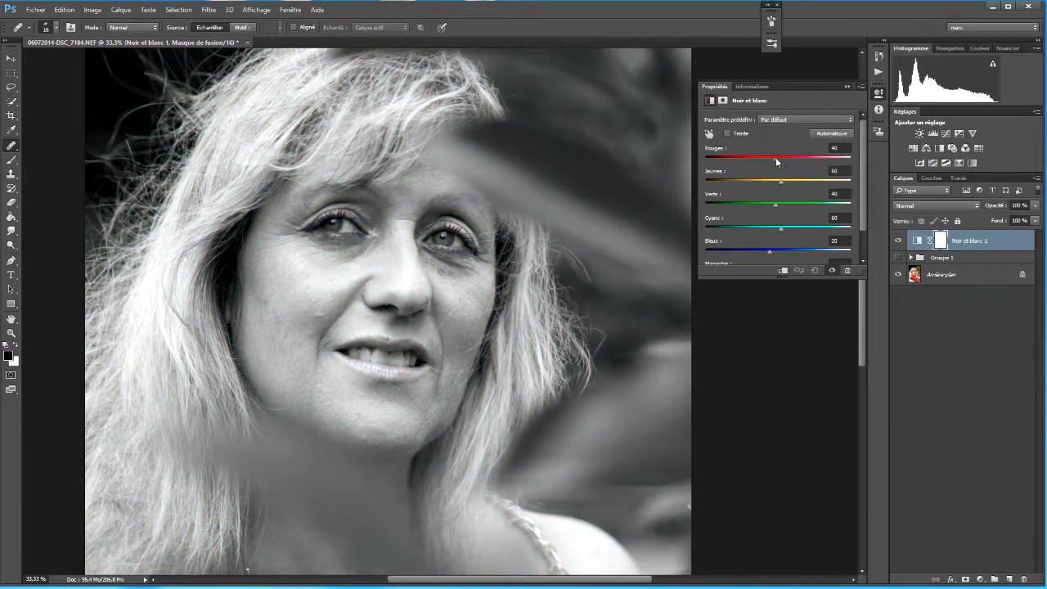
left_click_drag(770, 158, 754, 158)
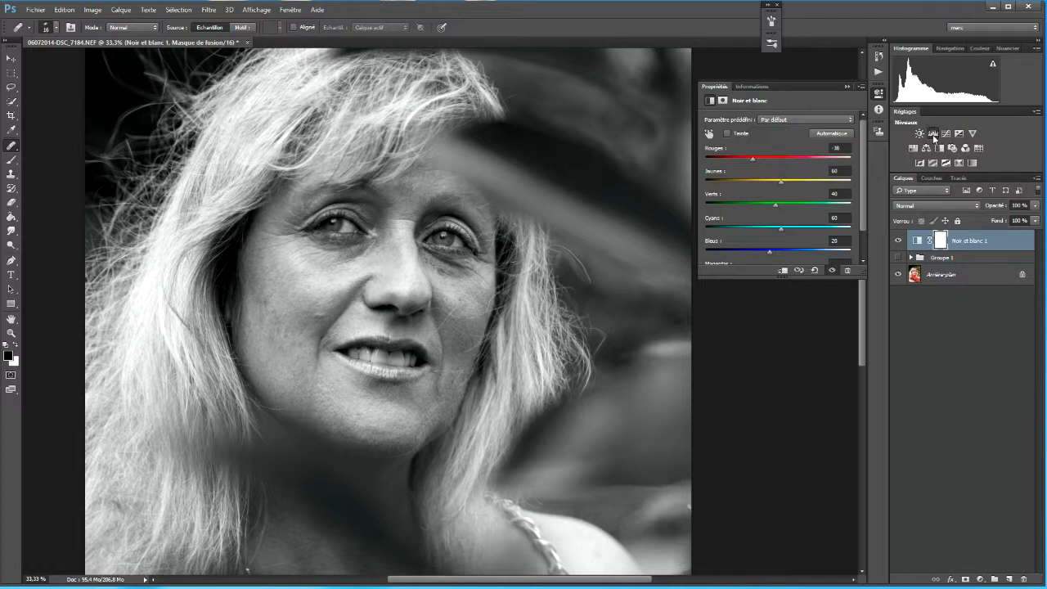
left_click(932, 134)
left_click_drag(717, 197, 735, 196)
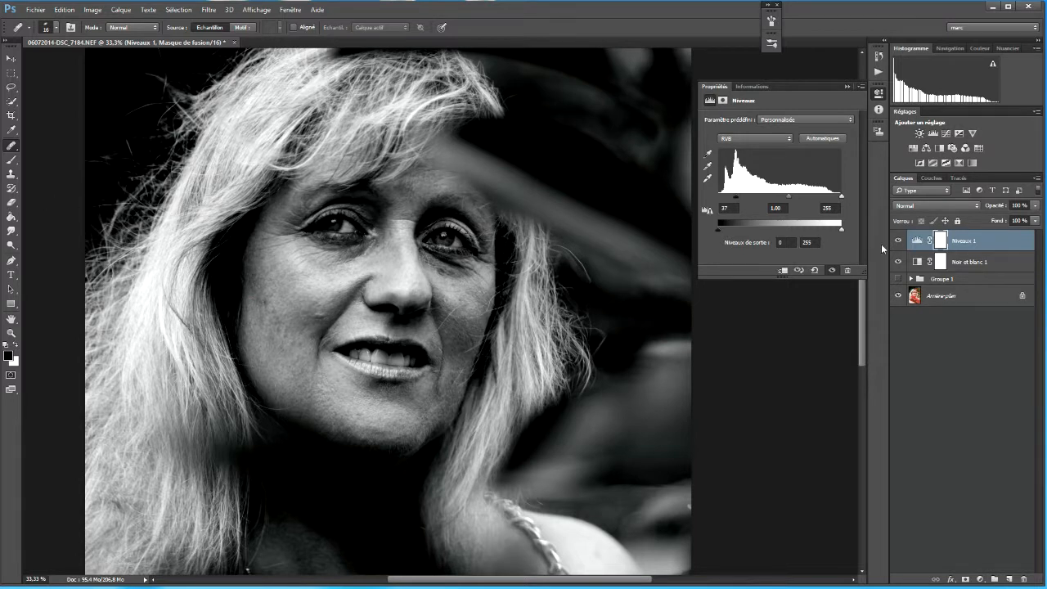
left_click(973, 283)
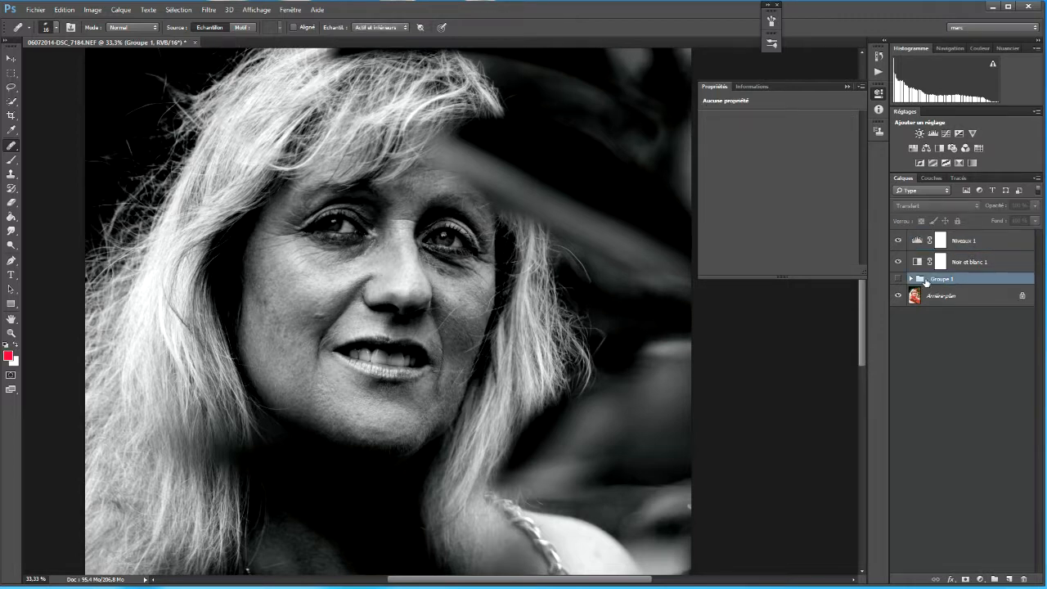
double_click(968, 283)
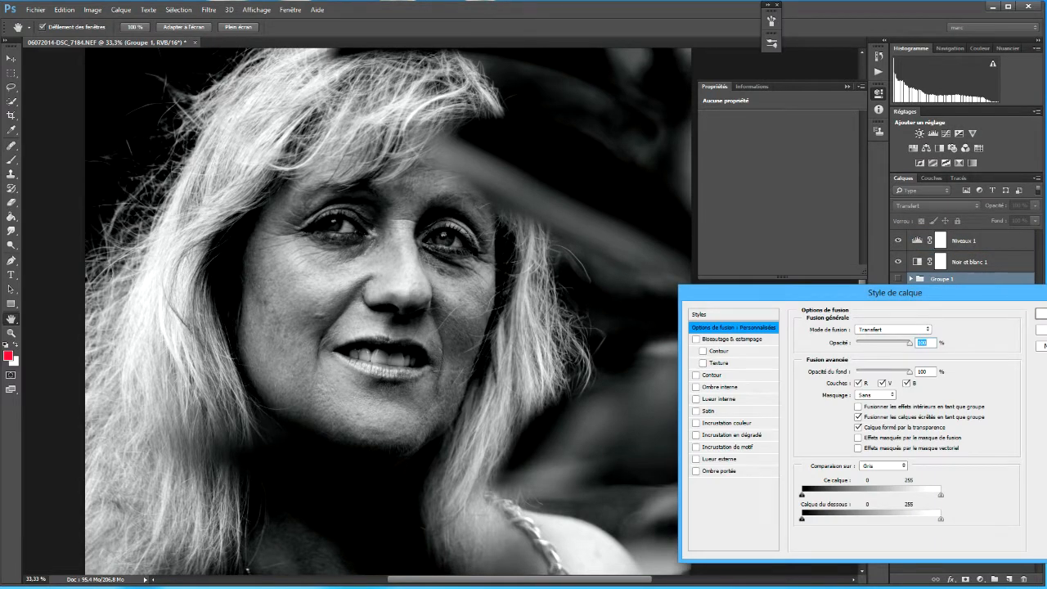
left_click(1040, 330)
Create an empty layer directly above the Arrière-plan layer and choose the Healing Brush for retouching.
left_click(945, 297)
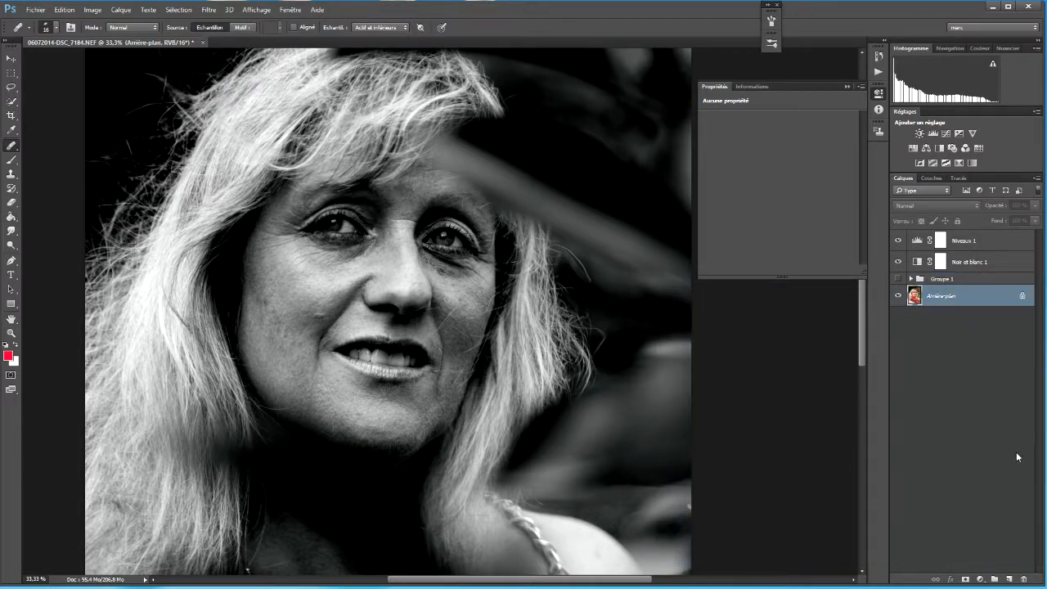
left_click(1009, 578)
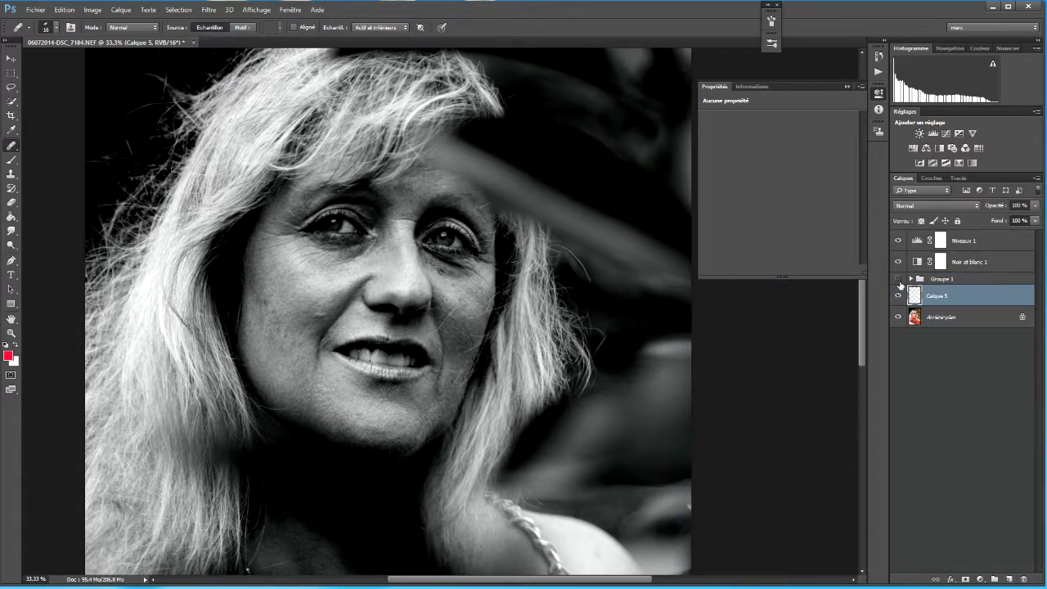
key("alt")
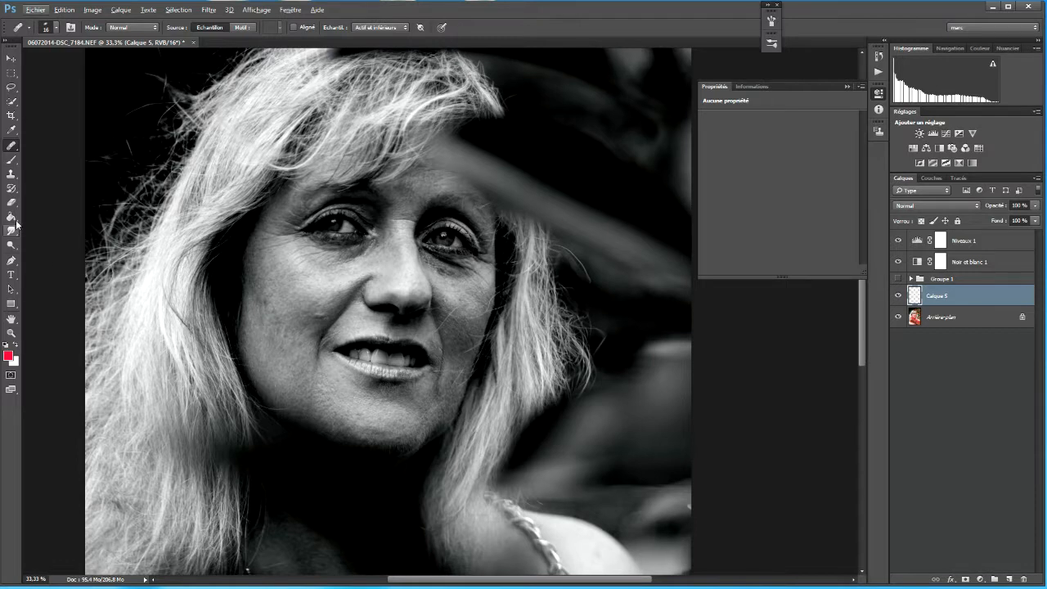
right_click(11, 146)
left_click(62, 153)
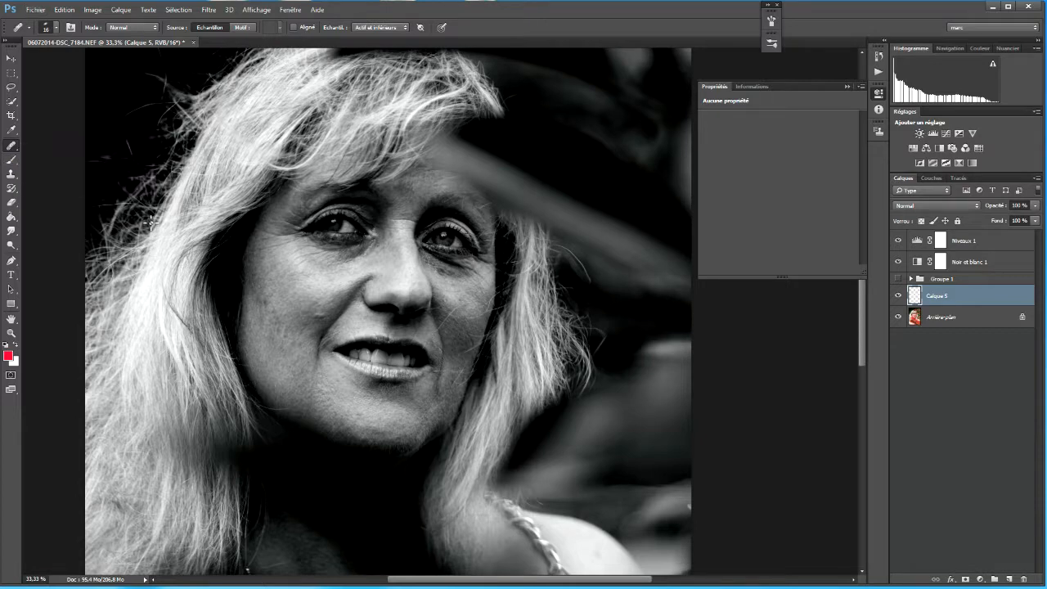
Heal the small spots on the upper cheek just below the eye, sampling nearby clean skin at 200% magnification.
key("ctrl+plus")
key("ctrl+plus")
key("ctrl+plus")
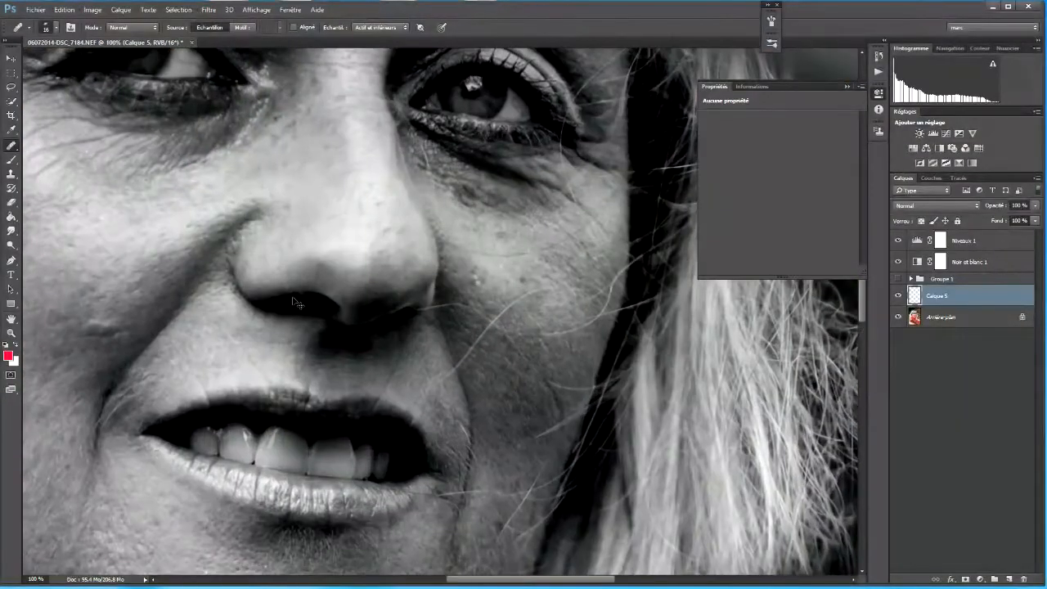
key("ctrl+plus")
left_click_drag(275, 285, 41, 299)
left_click(363, 231, "alt")
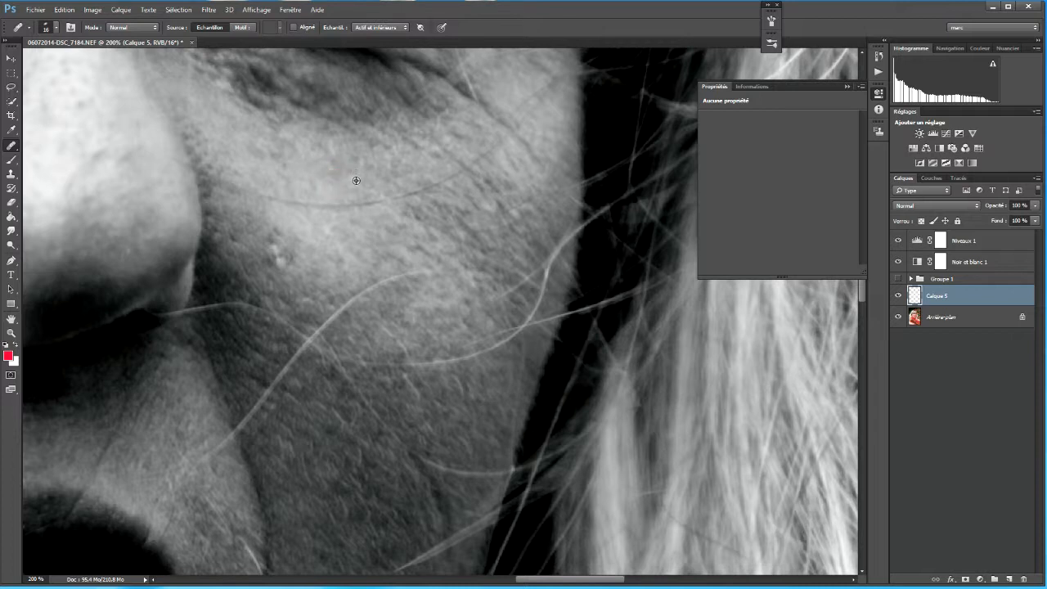
left_click(349, 182, "alt")
left_click(355, 161)
left_click(357, 178, "alt")
left_click_drag(362, 161, 372, 174)
left_click_drag(397, 168, 406, 180)
left_click(357, 151, "alt")
left_click_drag(367, 142, 388, 150)
left_click_drag(318, 131, 339, 137)
left_click(257, 106)
left_click(225, 105)
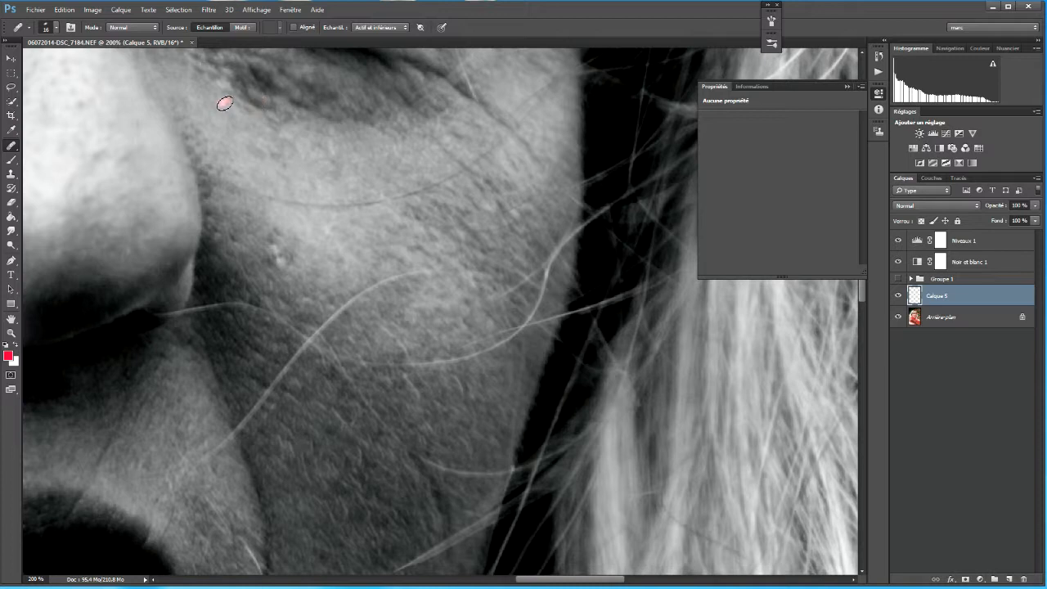
left_click(288, 128)
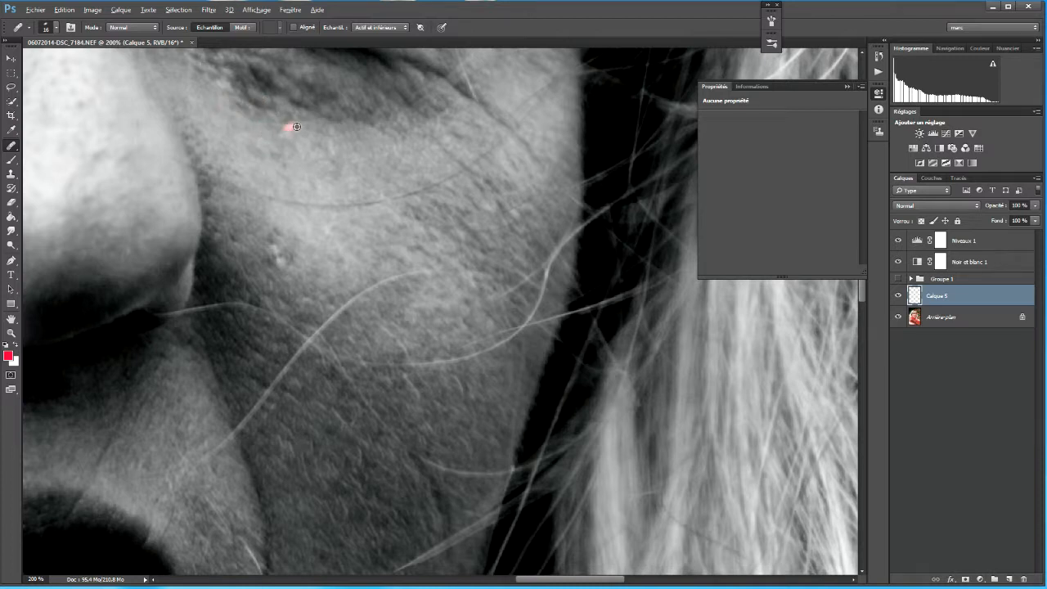
left_click(226, 105)
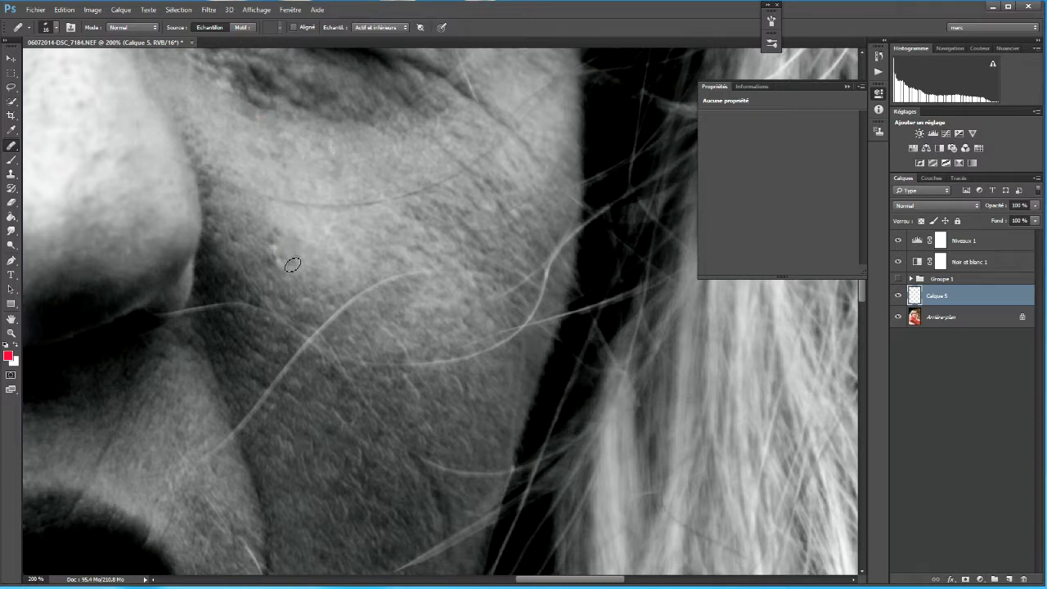
Heal the bright blemishes on the cheek beside the nostril using clean skin sampled nearby.
mouse_move(286, 256)
left_mouse_down()
mouse_move(300, 258)
mouse_move(280, 257)
mouse_move(286, 265)
mouse_move(276, 255)
left_mouse_up()
left_click(277, 226)
left_click(281, 225, "alt")
left_click(287, 299)
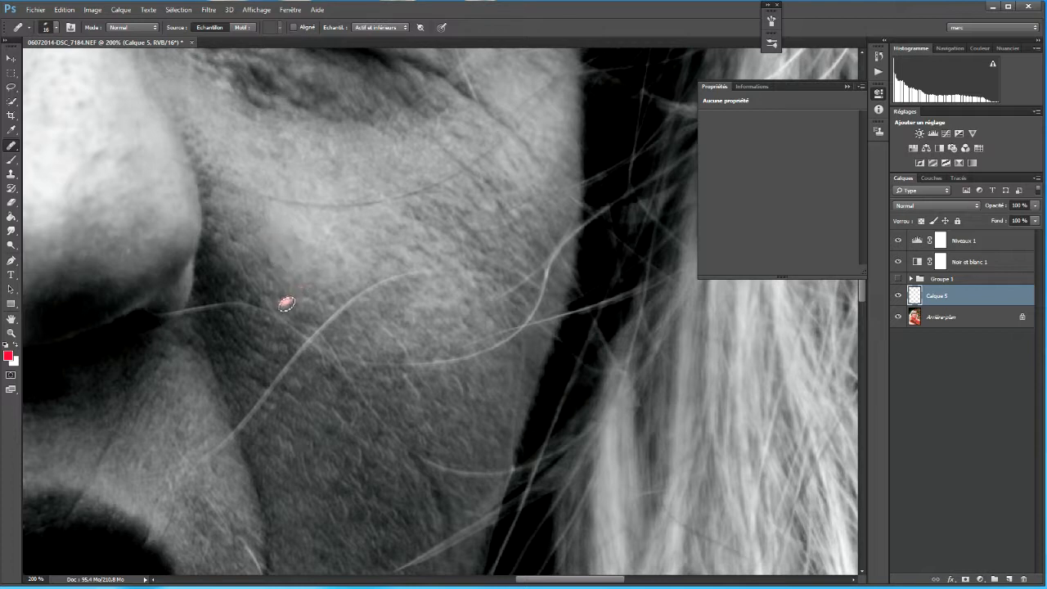
left_click(273, 254)
left_click(274, 275)
Heal the uneven spots on the middle of the cheek and up towards the outer corner of the eye.
left_click(352, 248, "alt")
left_click_drag(405, 254, 428, 256)
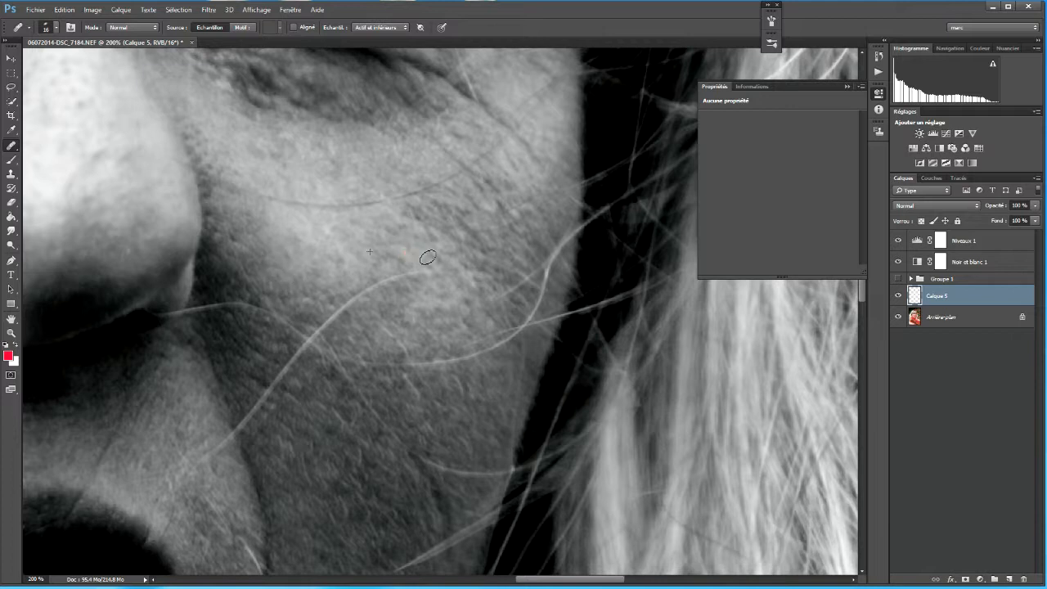
left_click(387, 251)
left_click(417, 227)
left_click(437, 236)
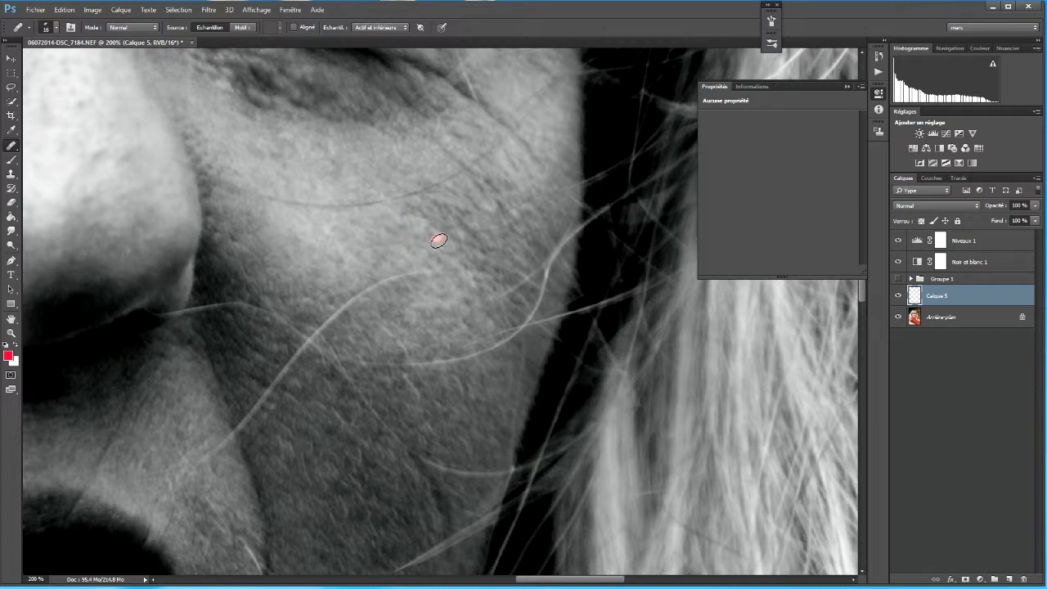
left_click(435, 148)
left_click(454, 139)
left_click(480, 128)
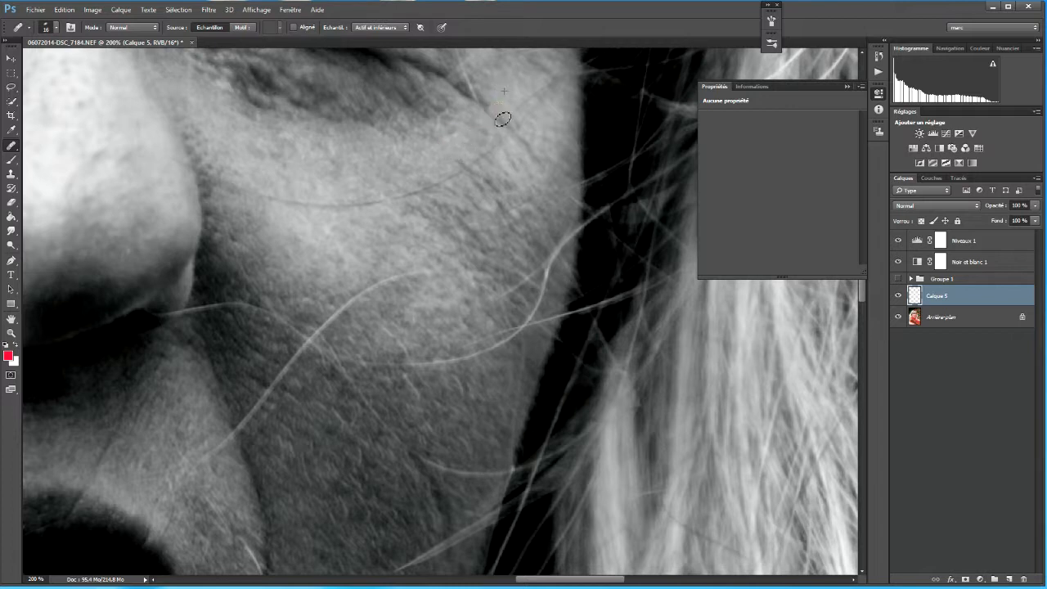
Remove the fine stray hair that crosses the upper cheek from the nose to the outer eye area.
left_click(241, 199)
left_click(235, 183)
left_click(228, 187)
left_click(228, 195, "alt")
mouse_move(230, 182)
left_mouse_down()
mouse_move(275, 201)
mouse_move(381, 205)
mouse_move(469, 175)
mouse_move(481, 160)
mouse_move(441, 184)
mouse_move(520, 131)
left_mouse_up()
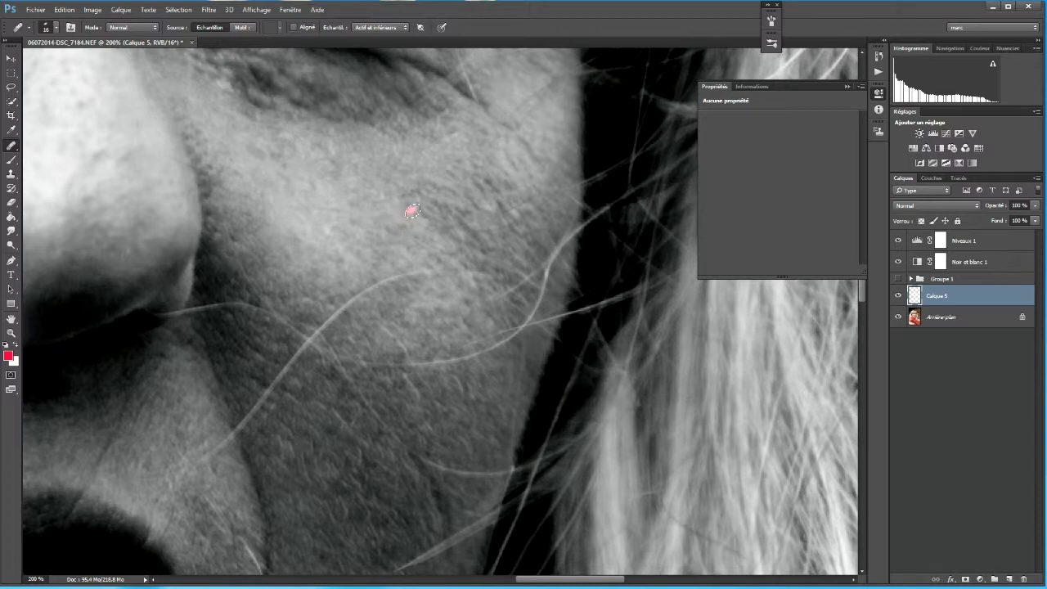
Heal the remaining hair traces and dark spots on the outer and middle cheek, resampling skin as needed.
left_click(412, 229, "alt")
left_click(416, 183)
left_click(440, 170, "alt")
left_click(450, 170)
left_click(469, 154)
left_click(502, 122)
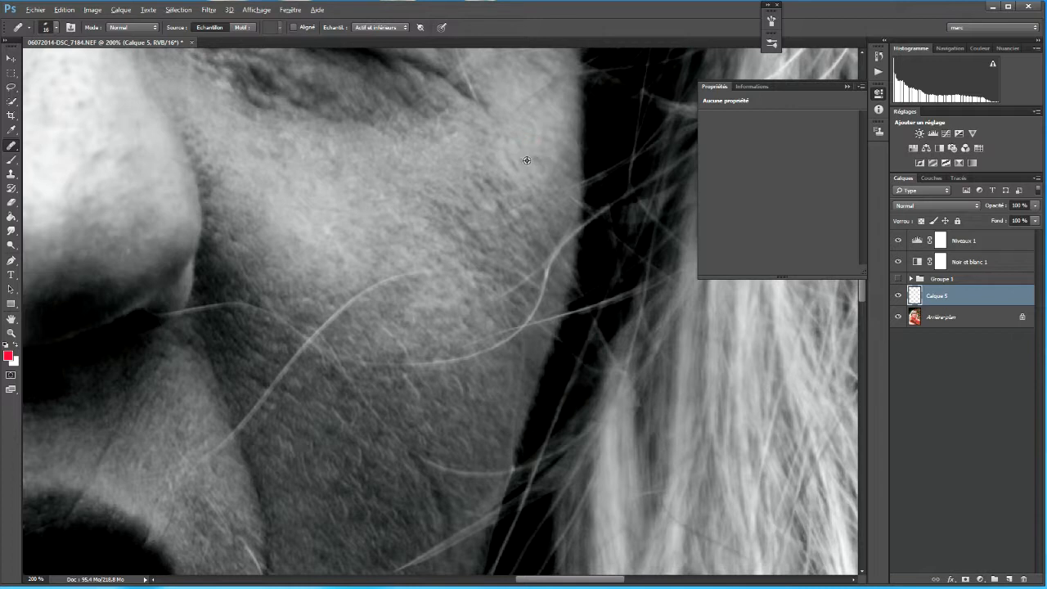
left_click_drag(531, 161, 514, 156)
left_click(510, 145)
left_click(472, 175)
left_click(444, 191)
left_click(432, 187)
left_click(386, 225)
left_click(370, 229, "alt")
left_click(399, 234)
Even out the blotchy skin on the inner upper cheek beside the nose with short healing strokes.
left_click(335, 211)
left_click(313, 164)
left_click(274, 174)
left_click(267, 163)
left_click(278, 159)
left_click(290, 180)
left_click(294, 170, "alt")
left_click(279, 151)
left_click(311, 182, "alt")
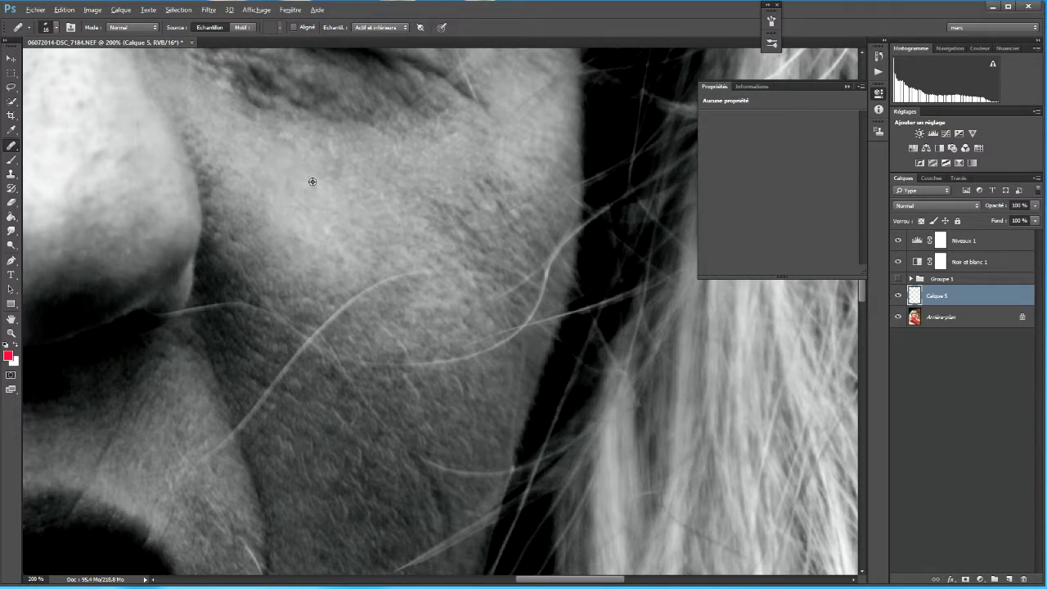
mouse_move(286, 146)
left_mouse_down()
mouse_move(304, 158)
mouse_move(295, 171)
mouse_move(334, 186)
mouse_move(335, 171)
mouse_move(343, 178)
left_mouse_up()
left_click(336, 189, "alt")
left_click(337, 188, "alt")
left_click(337, 167)
left_click(310, 178, "alt")
left_click(317, 156)
left_click(346, 171)
left_click(338, 186, "alt")
left_click(305, 172, "alt")
left_click(330, 179, "alt")
mouse_move(299, 160)
left_mouse_down()
mouse_move(320, 169)
mouse_move(322, 151)
mouse_move(336, 161)
mouse_move(318, 131)
mouse_move(378, 116)
mouse_move(382, 130)
mouse_move(365, 125)
mouse_move(389, 139)
left_mouse_up()
Smooth the skin along the lower edge of the under-eye shadow with healing dabs sampled from the cheek.
left_click(321, 168)
left_click(321, 170, "alt")
left_click(311, 141)
left_click(334, 137)
left_click(317, 142, "alt")
left_click(330, 115)
left_click(335, 140, "alt")
left_click(348, 128, "alt")
left_click(370, 126)
left_click(343, 131, "alt")
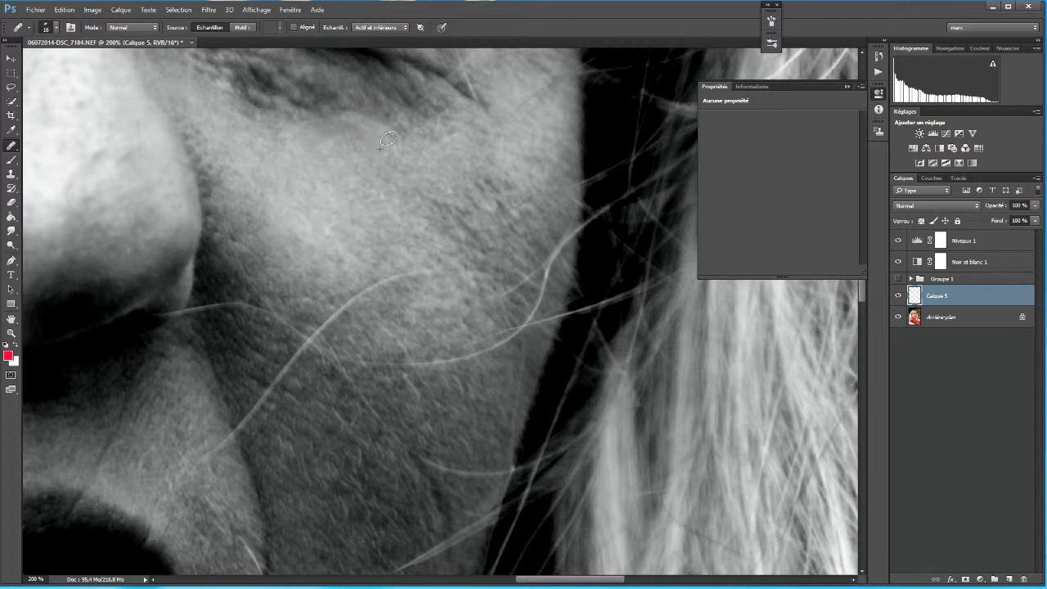
Heal the dark creases under the inner part of the eye with strokes sampled from the cheek below.
left_click(326, 140, "alt")
mouse_move(255, 100)
left_mouse_down()
mouse_move(290, 114)
mouse_move(273, 127)
mouse_move(292, 122)
left_mouse_up()
left_click(276, 129, "alt")
left_click(309, 143, "alt")
left_click_drag(224, 92, 303, 119)
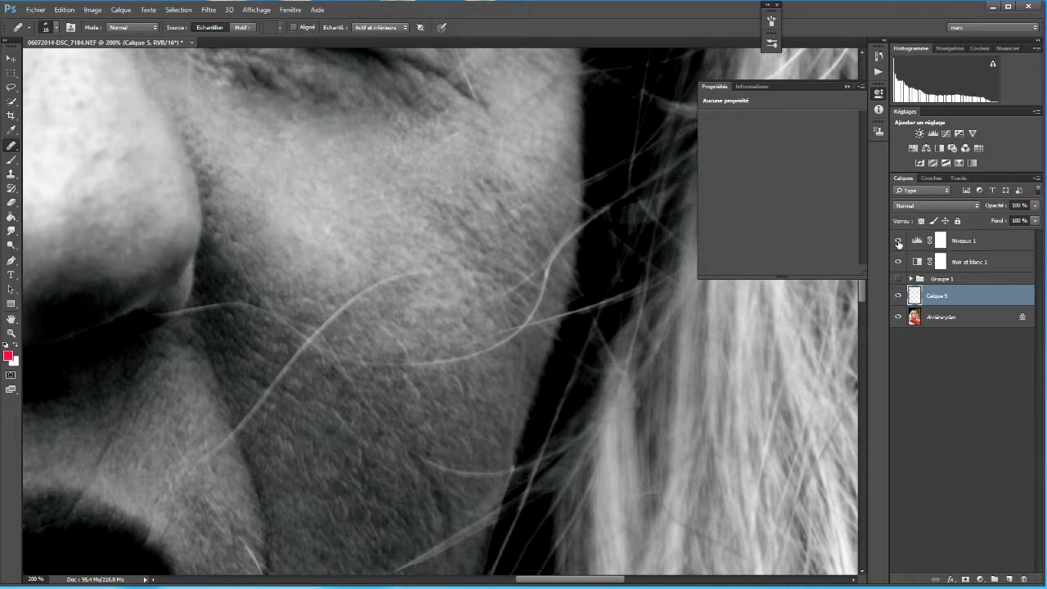
Put the Noir et blanc 1 and Niveaux 1 adjustment layers together into a new layer group.
left_click(970, 262)
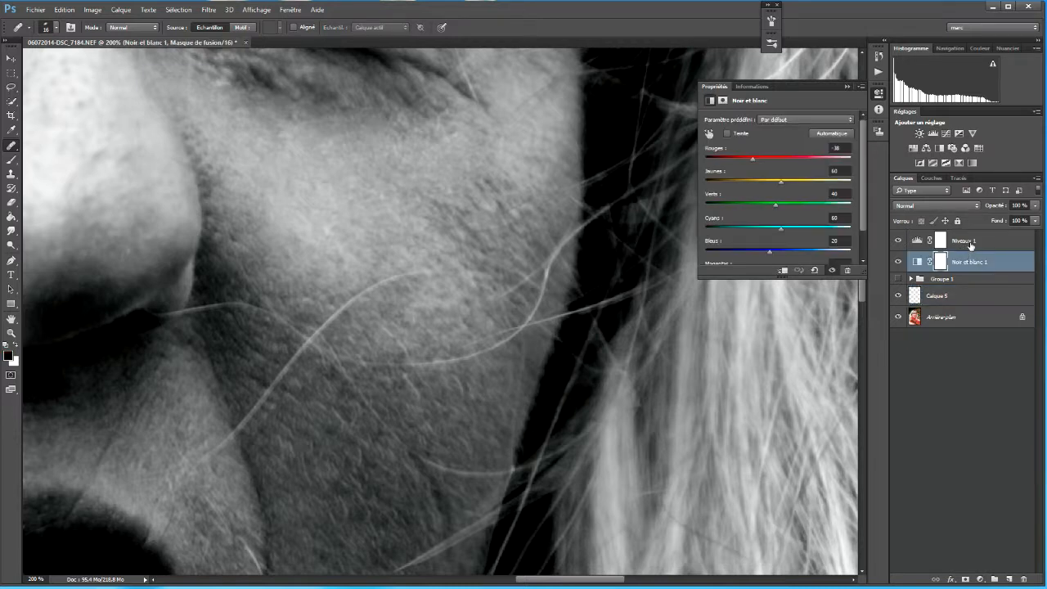
left_click(970, 243, "shift")
left_click_drag(985, 246, 1012, 580)
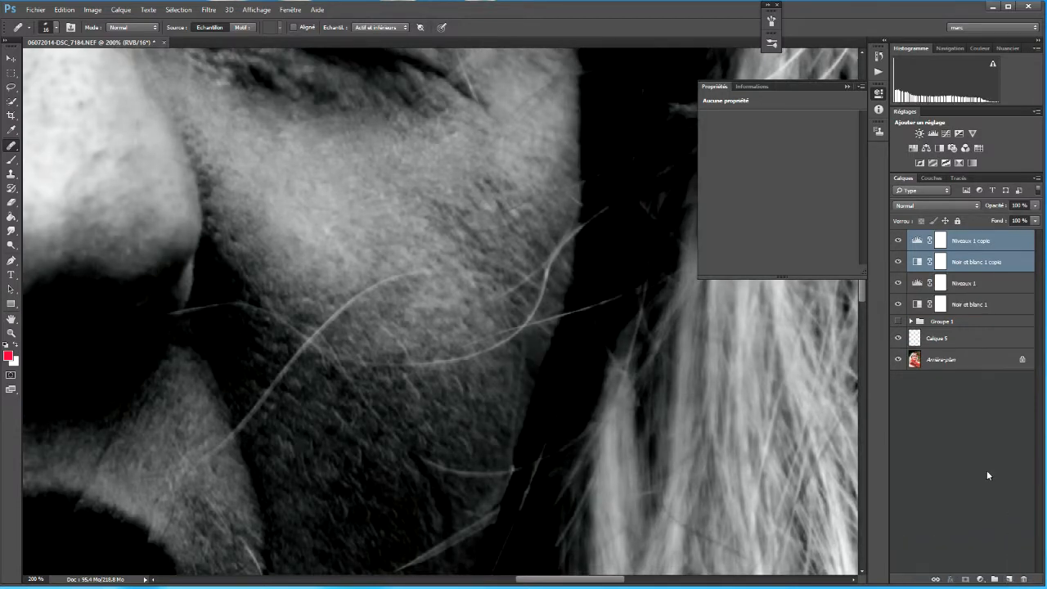
key("ctrl+z")
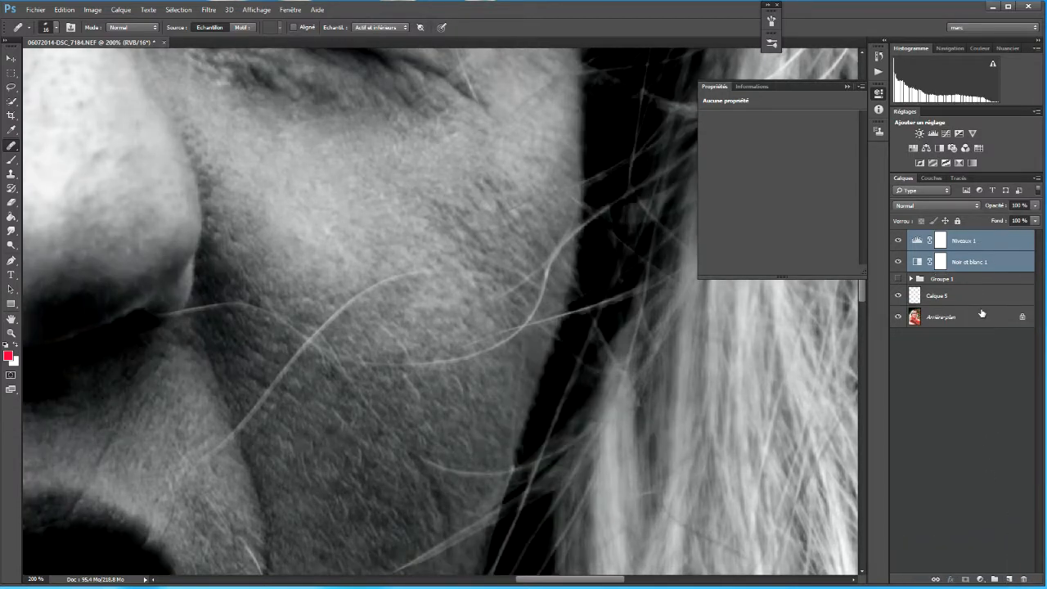
left_click_drag(973, 263, 994, 579)
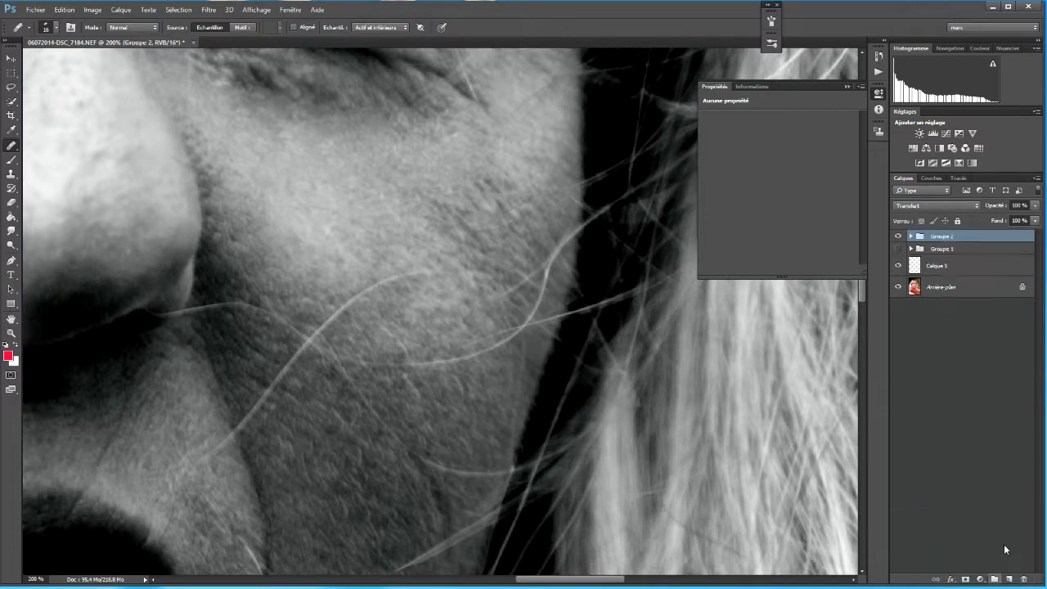
Hide the adjustment group to check the retouched cheek and under-eye area in color, and show the group again.
left_click(898, 237)
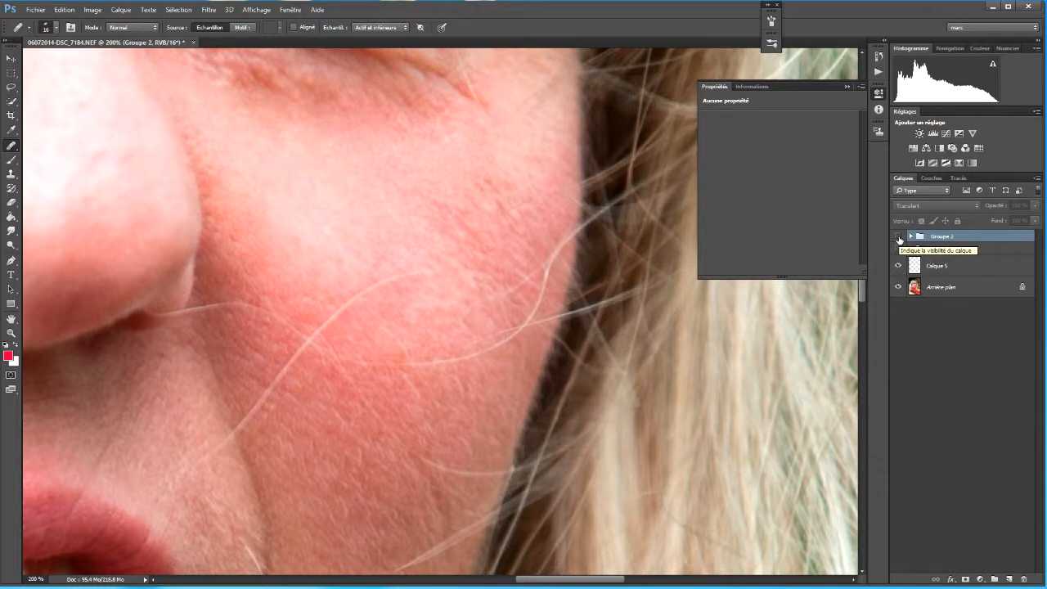
left_click_drag(396, 214, 451, 350)
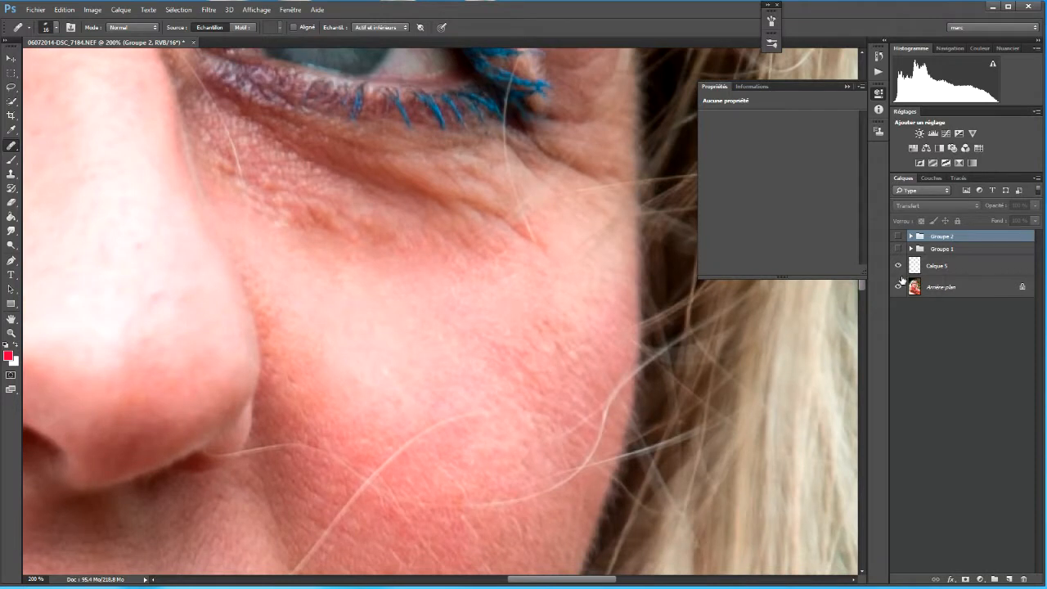
left_click(899, 236)
key("alt")
key("alt")
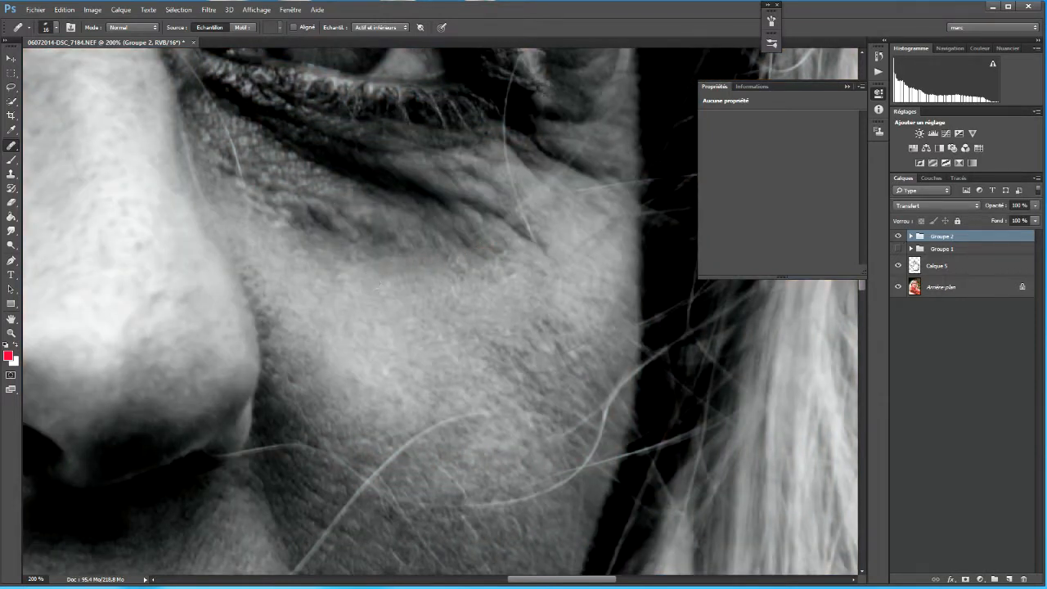
On the Calque 5 retouching layer, heal the wrinkles and dark texture under the inner and middle part of the eye.
left_click(936, 265)
left_click(306, 231, "alt")
mouse_move(297, 219)
left_mouse_down()
mouse_move(324, 242)
mouse_move(347, 238)
mouse_move(333, 226)
mouse_move(390, 243)
mouse_move(378, 250)
left_mouse_up()
left_click(329, 253, "alt")
left_click(335, 249, "alt")
left_click(365, 267, "alt")
left_click(356, 265, "alt")
left_click(359, 278, "alt")
left_click_drag(283, 227, 334, 234)
left_click(314, 272, "alt")
mouse_move(246, 205)
left_mouse_down()
mouse_move(283, 227)
mouse_move(292, 217)
mouse_move(265, 203)
mouse_move(312, 218)
left_mouse_up()
left_click(304, 247, "alt")
left_click(274, 217, "alt")
left_click(316, 249, "alt")
mouse_move(251, 197)
left_mouse_down()
mouse_move(284, 211)
mouse_move(270, 193)
mouse_move(384, 211)
mouse_move(361, 226)
mouse_move(454, 236)
left_mouse_up()
left_click(309, 231, "alt")
left_click(376, 265, "alt")
left_click(372, 218)
left_click(395, 217)
left_click(467, 238)
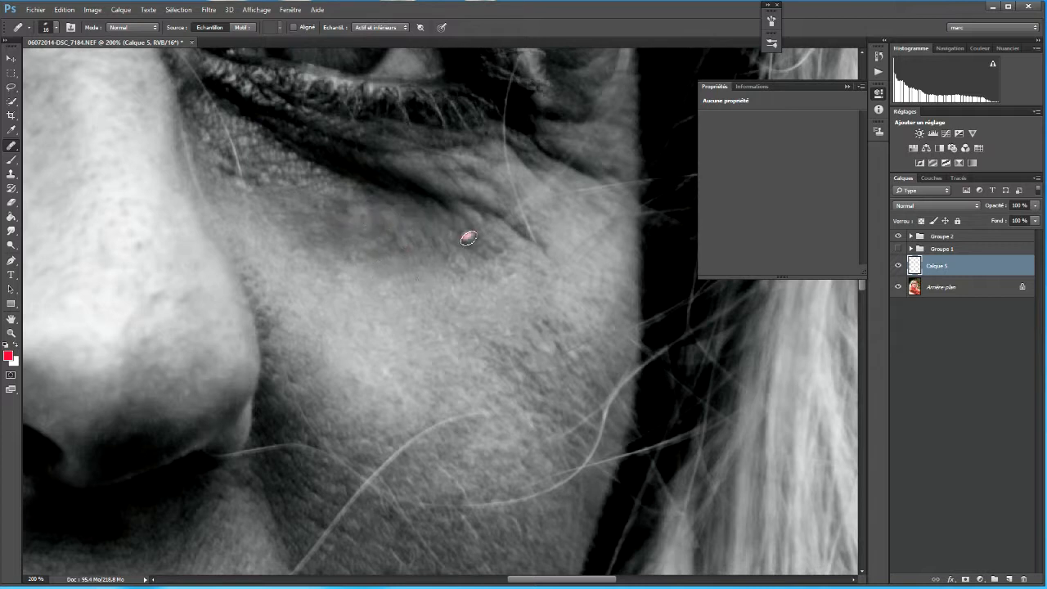
Heal the crease below the outer corner of the eye together with the end of the stray hair crossing it.
left_click(395, 254, "alt")
mouse_move(419, 232)
left_mouse_down()
mouse_move(441, 248)
mouse_move(442, 222)
mouse_move(495, 254)
mouse_move(488, 217)
mouse_move(546, 253)
left_mouse_up()
left_click(436, 268, "alt")
left_click(485, 221)
left_click(487, 266, "alt")
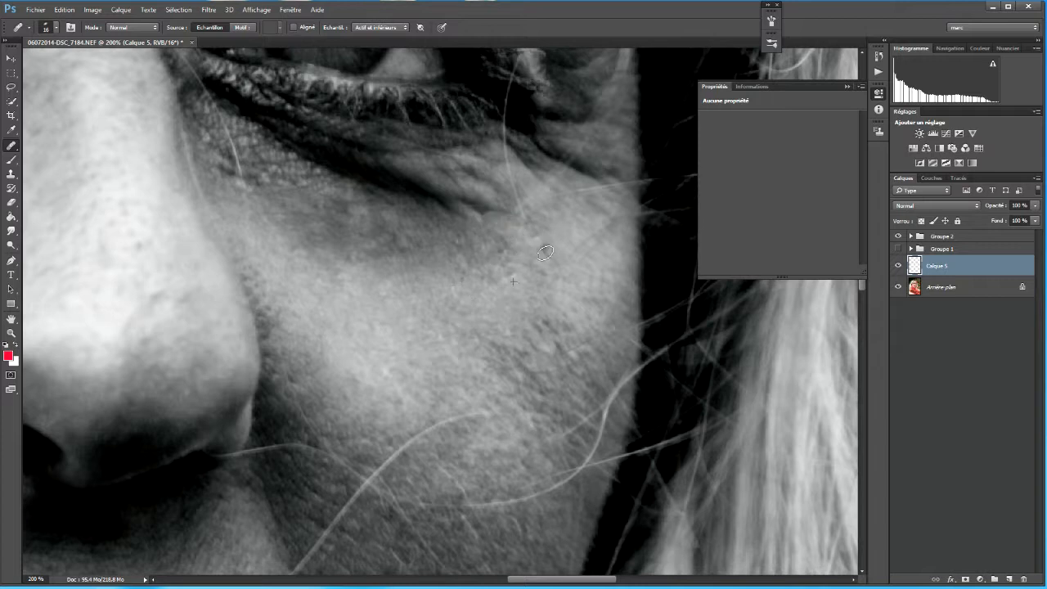
Soften the lower edge of the long fold under the eye with healing strokes sampled from the cheek.
left_click(458, 263, "alt")
left_click(437, 232, "alt")
mouse_move(425, 218)
left_mouse_down()
mouse_move(467, 222)
mouse_move(498, 223)
left_mouse_up()
left_click(460, 253, "alt")
left_click(441, 231, "alt")
left_click_drag(404, 201, 432, 209)
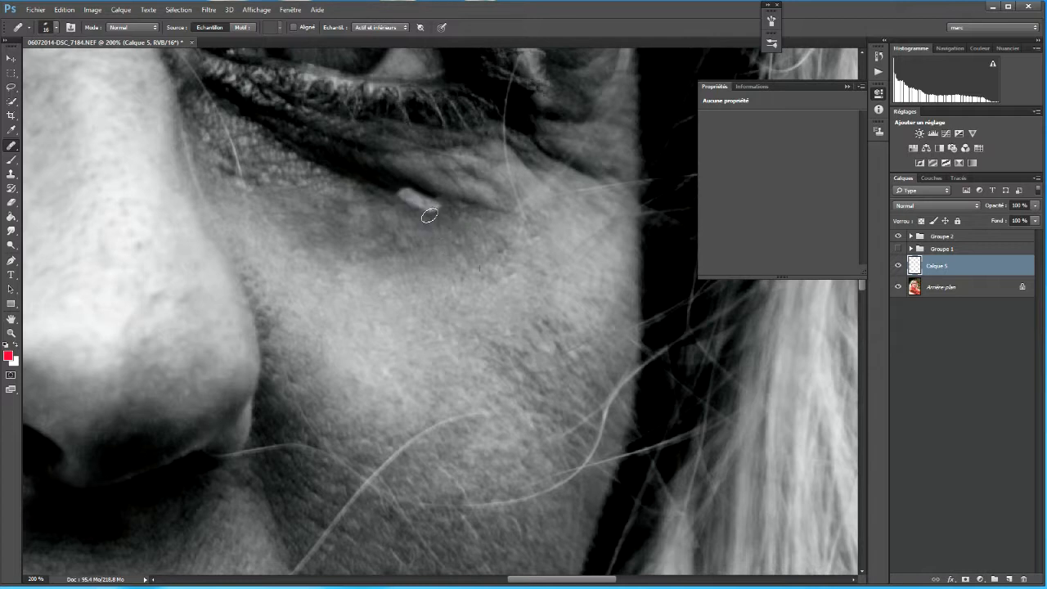
Heal the rough spots below the inner corner of the eye around the tip of the stray hair.
left_click(309, 215, "alt")
left_click(275, 192)
left_click(264, 183, "alt")
left_click(242, 184)
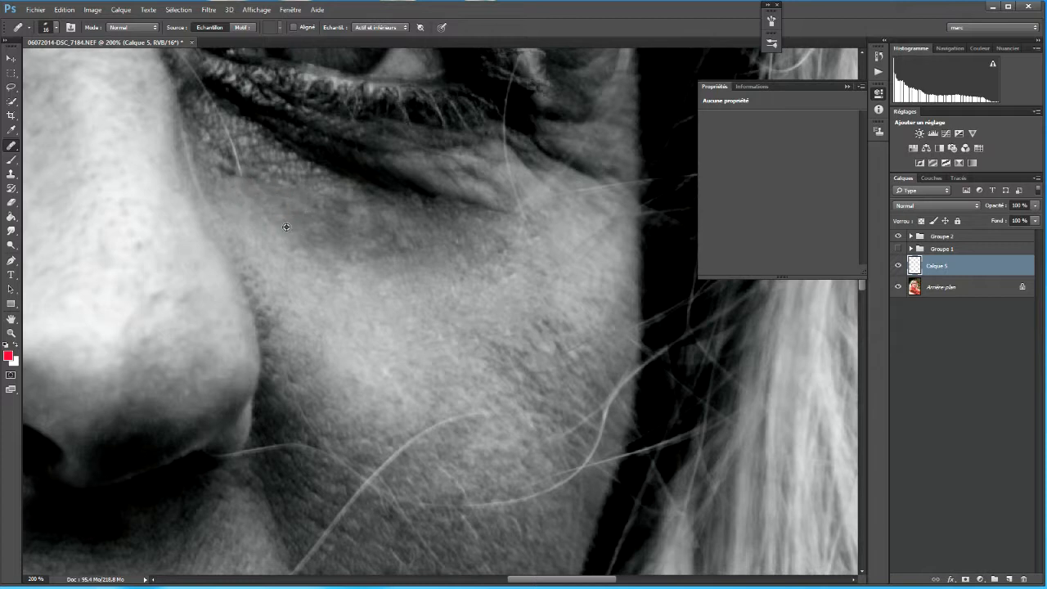
left_click(279, 211, "alt")
left_click(227, 173)
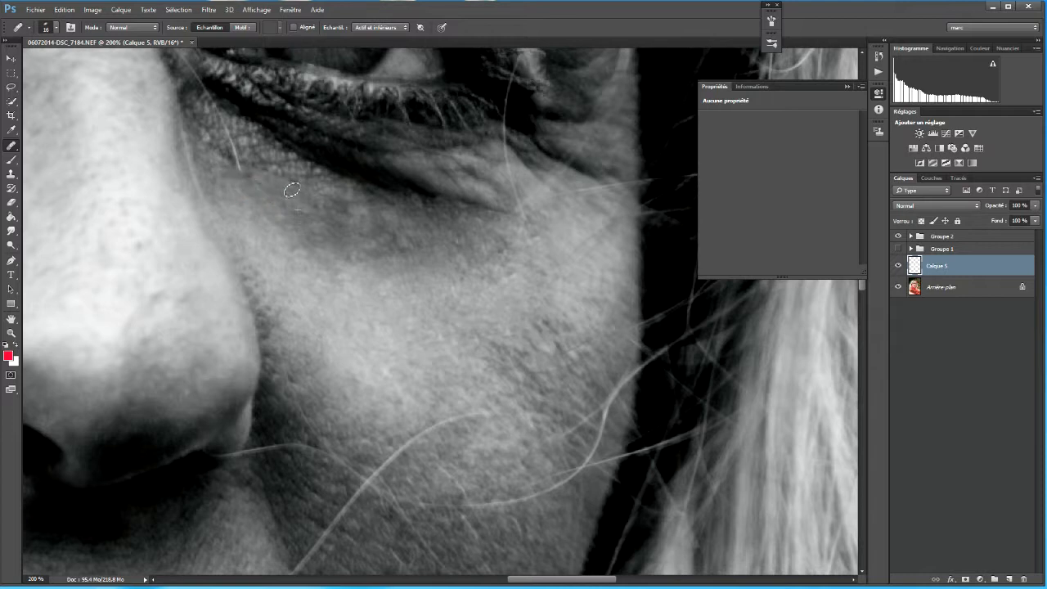
Heal the remaining rough patches between the stray hair tip and the shadow under the middle of the eye.
left_click(267, 170)
left_click(297, 193, "alt")
left_click(298, 176)
left_click(303, 193)
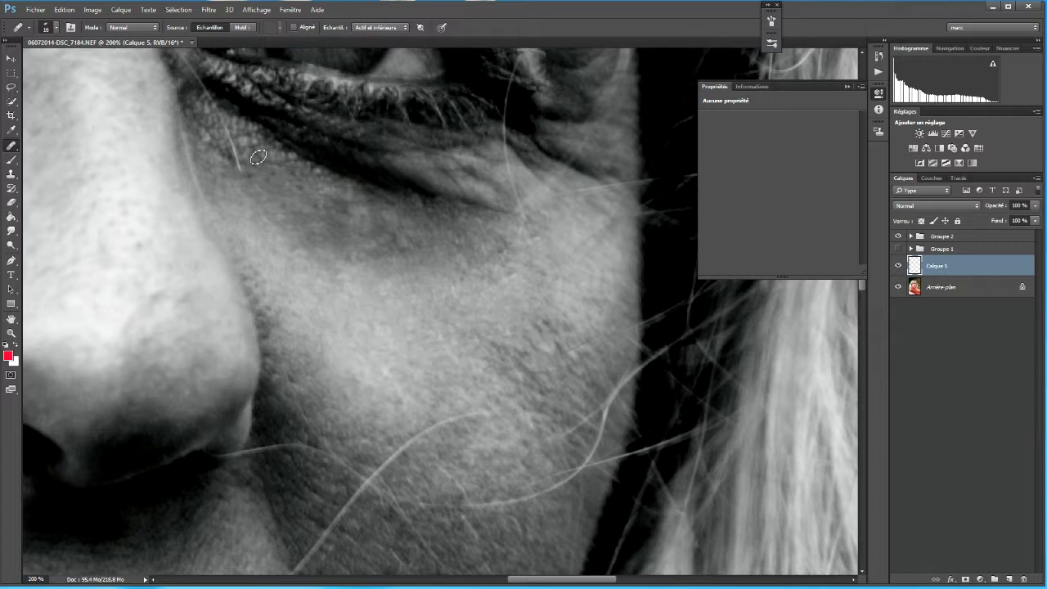
Inspect the retouched eye area in full colour by hiding Groupe 2, and restore the black-and-white view.
left_click(899, 236)
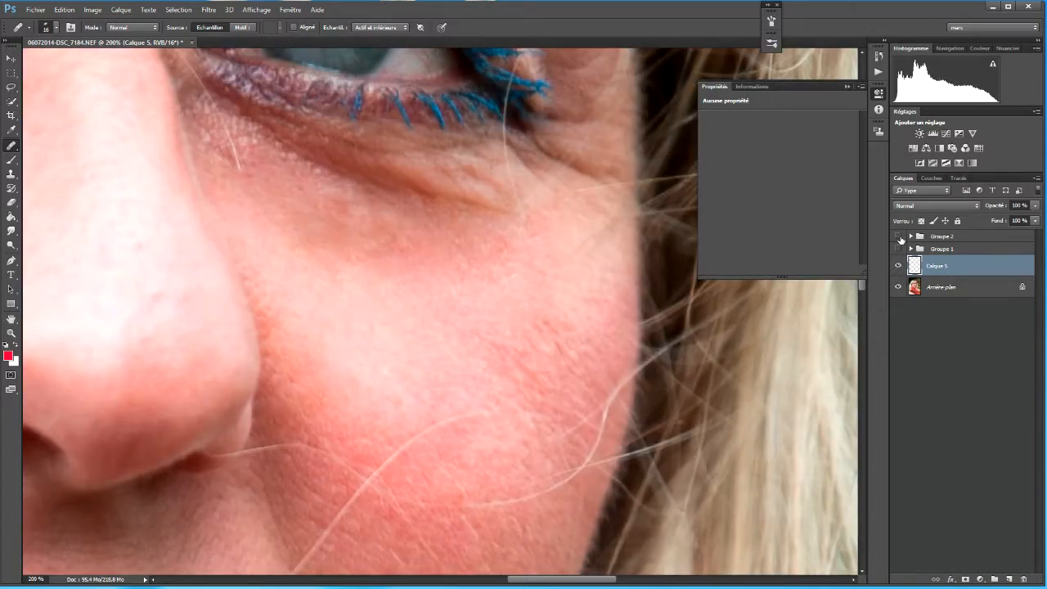
key("ctrl+minus")
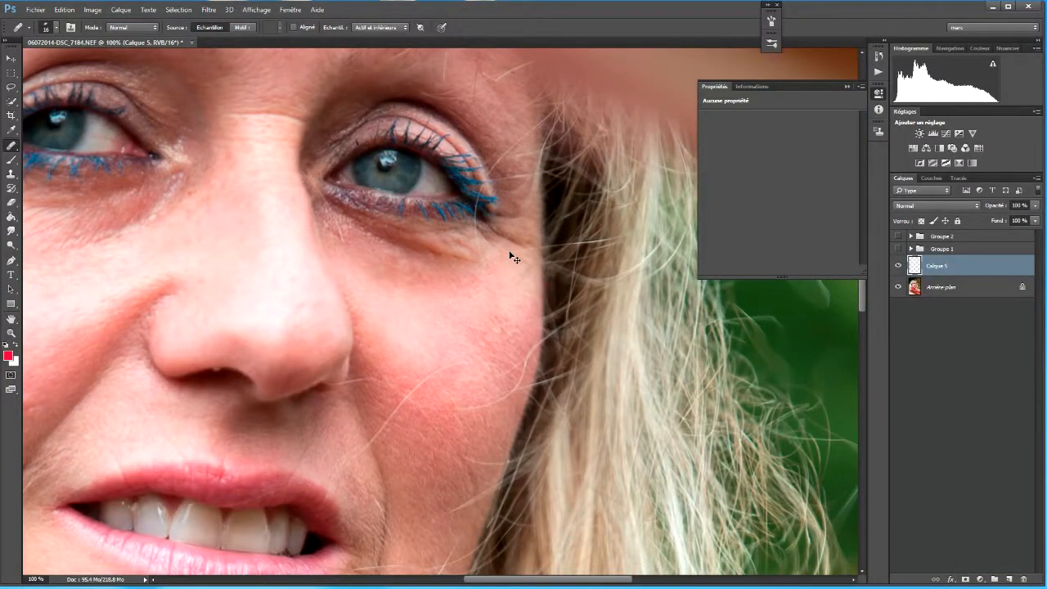
key("ctrl+minus")
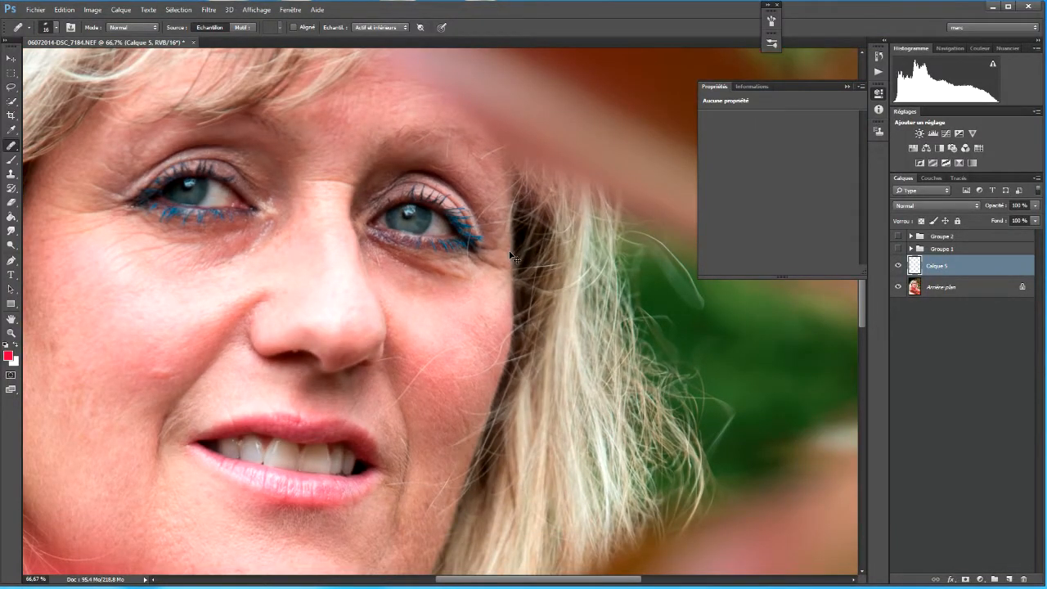
key("ctrl+plus")
key("ctrl+plus")
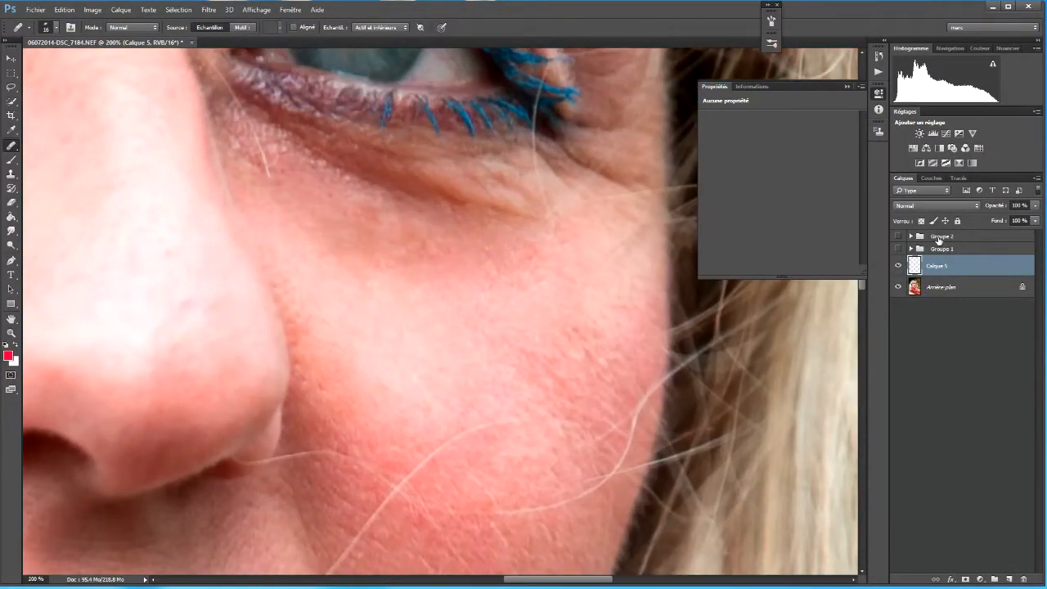
left_click(899, 237)
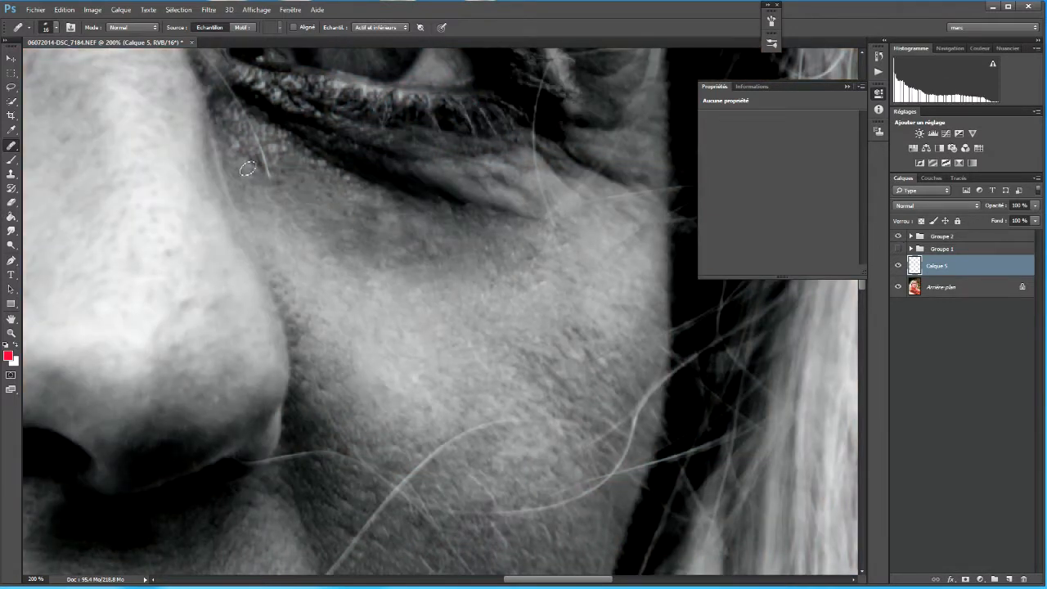
Smooth the grainy skin below the inner half of the lower lashes with healing strokes sampled from the skin just below.
left_click_drag(261, 160, 300, 183)
left_click(266, 189, "alt")
left_click_drag(252, 139, 318, 179)
left_click(317, 202, "alt")
left_click_drag(278, 139, 369, 192)
left_click(330, 208, "alt")
Heal the textured strip running from the inner corner of the eye along the stray hair.
left_click(322, 187, "alt")
left_click_drag(221, 118, 271, 147)
left_click(262, 151, "alt")
left_click(250, 141, "alt")
left_click_drag(236, 113, 309, 162)
Heal the small uneven spots in the shadow under the inner and middle part of the eye.
left_click(326, 205, "alt")
left_click(323, 184)
left_click(364, 198, "alt")
left_click_drag(347, 211, 358, 221)
left_click(329, 199, "alt")
left_click_drag(310, 189, 299, 192)
left_click(324, 195, "alt")
left_click(329, 199, "alt")
left_click(312, 210)
Hide Groupe 2 to return the portrait to colour and add a new empty layer above Calque 5.
scroll(398, 244, "down", 3)
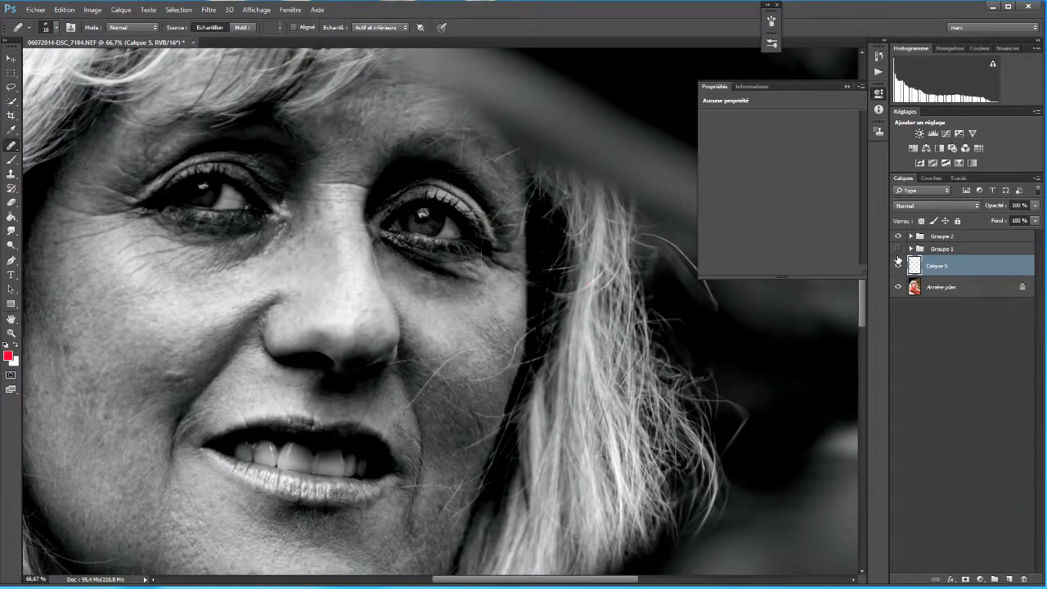
left_click(898, 237)
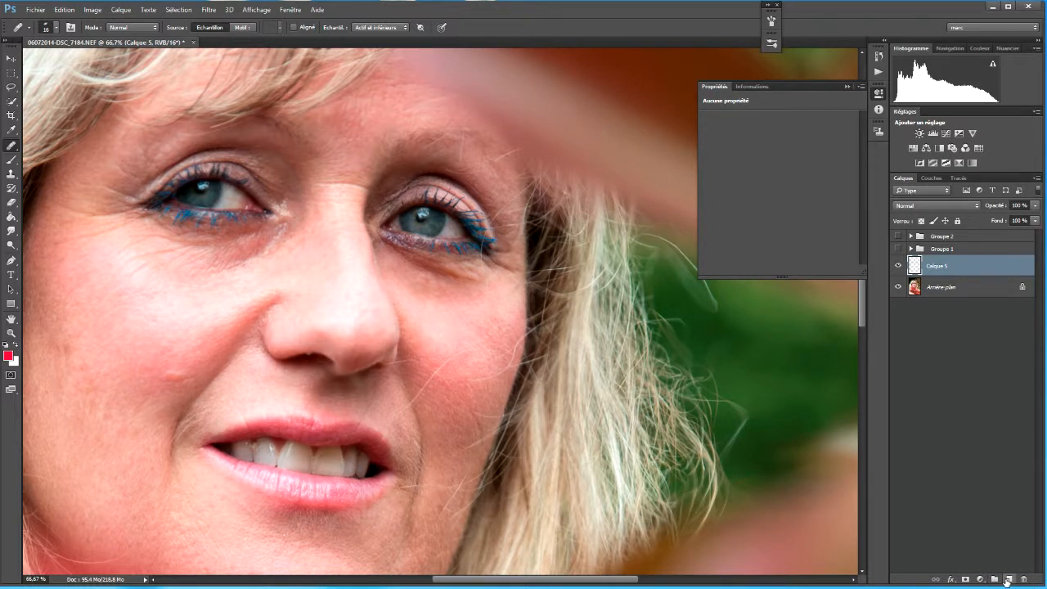
left_click(1007, 579)
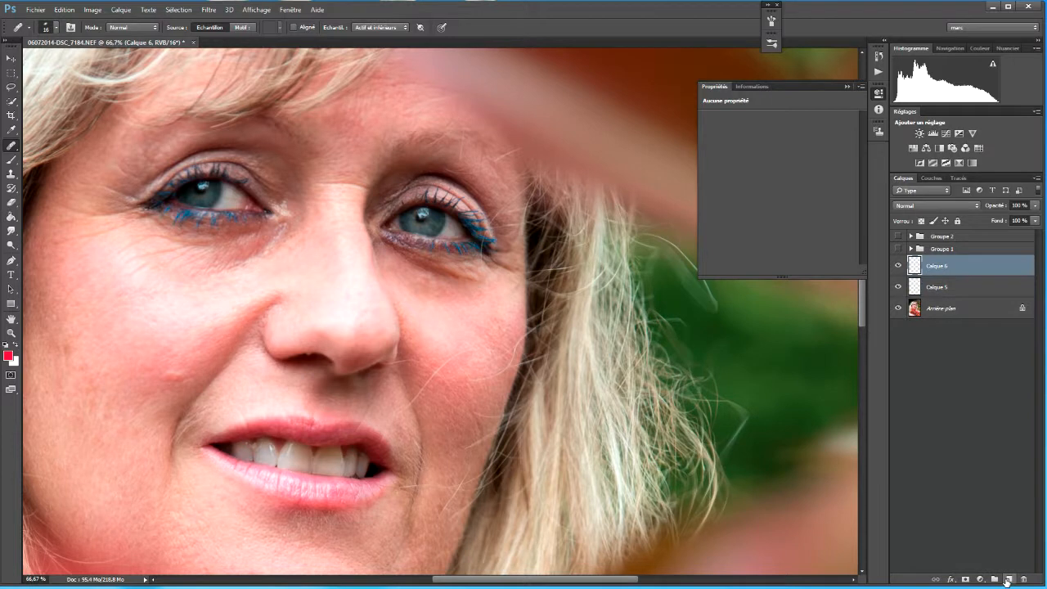
Rename the healing layer Calque 5 as "correcteru" and the new layer above it as "tampon".
double_click(936, 287)
type("c")
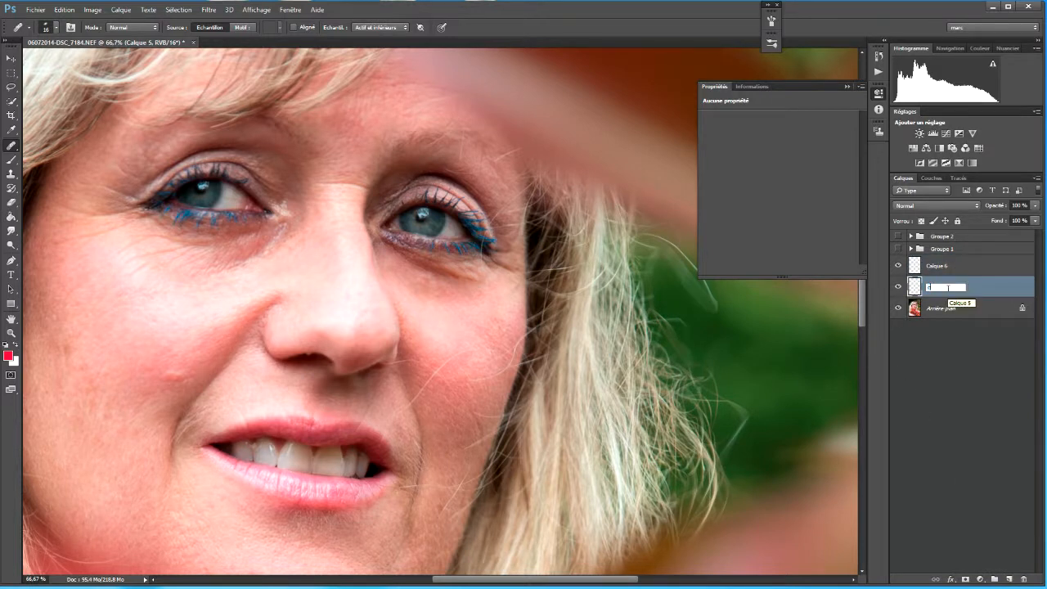
type("orrecti")
double_click(938, 266)
type("tampon")
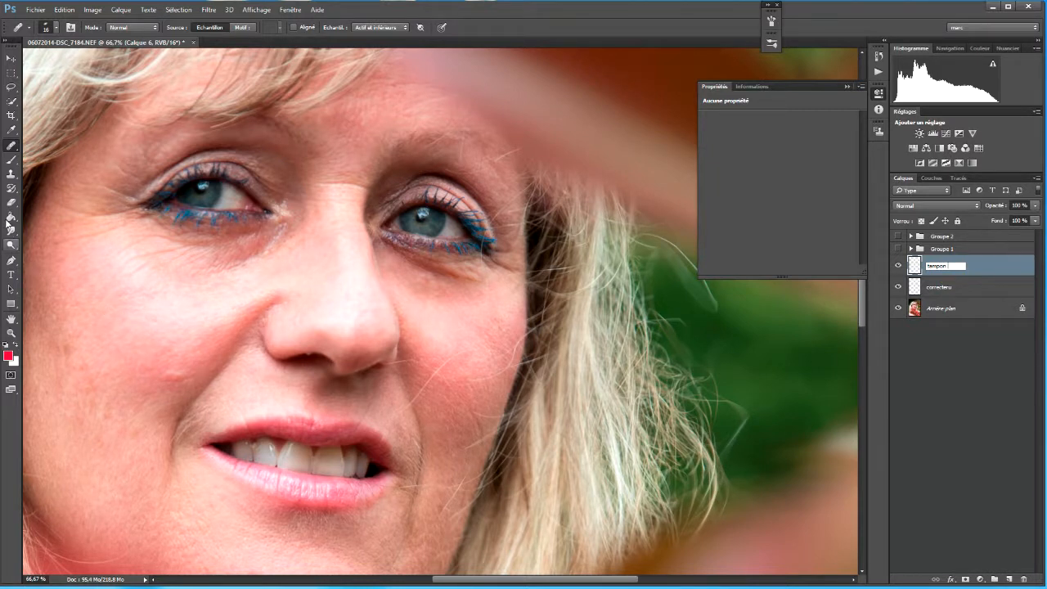
Set up the Clone Stamp in Obscurcir mode with 26 % opacity and 34 % flow.
left_click(10, 174)
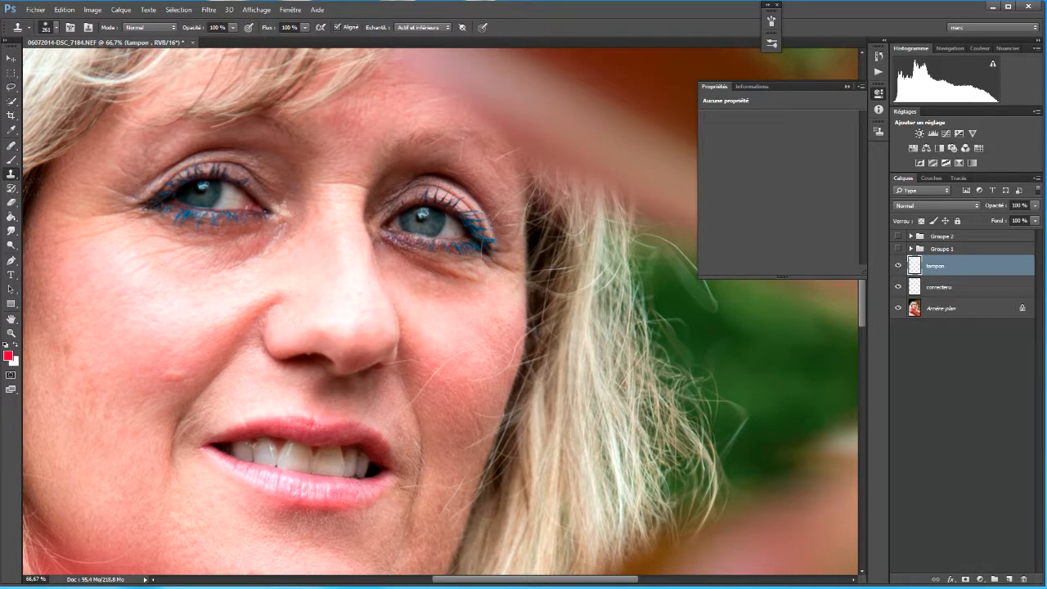
left_click(173, 28)
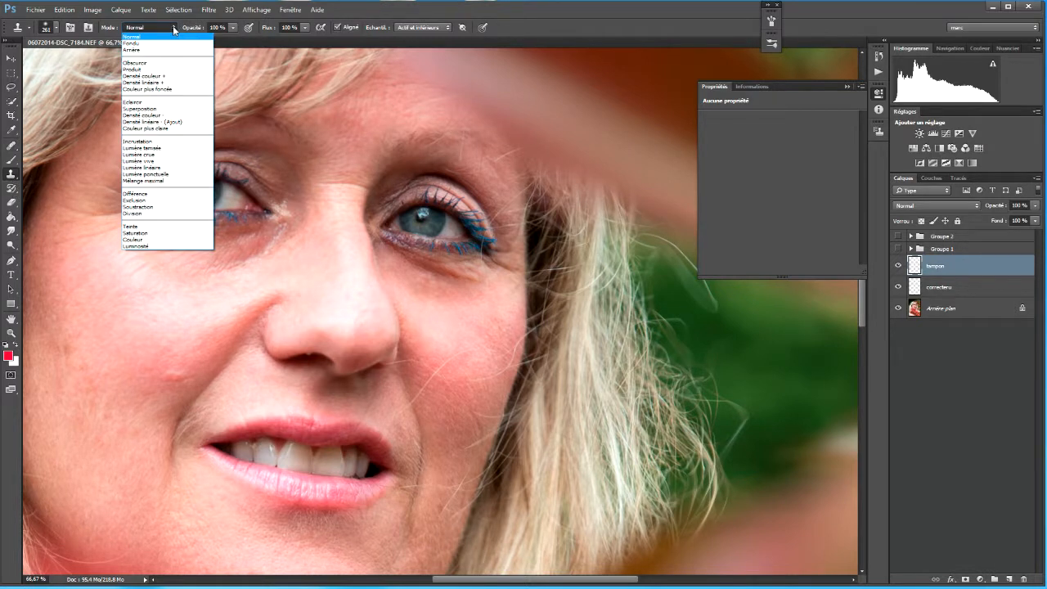
left_click(155, 65)
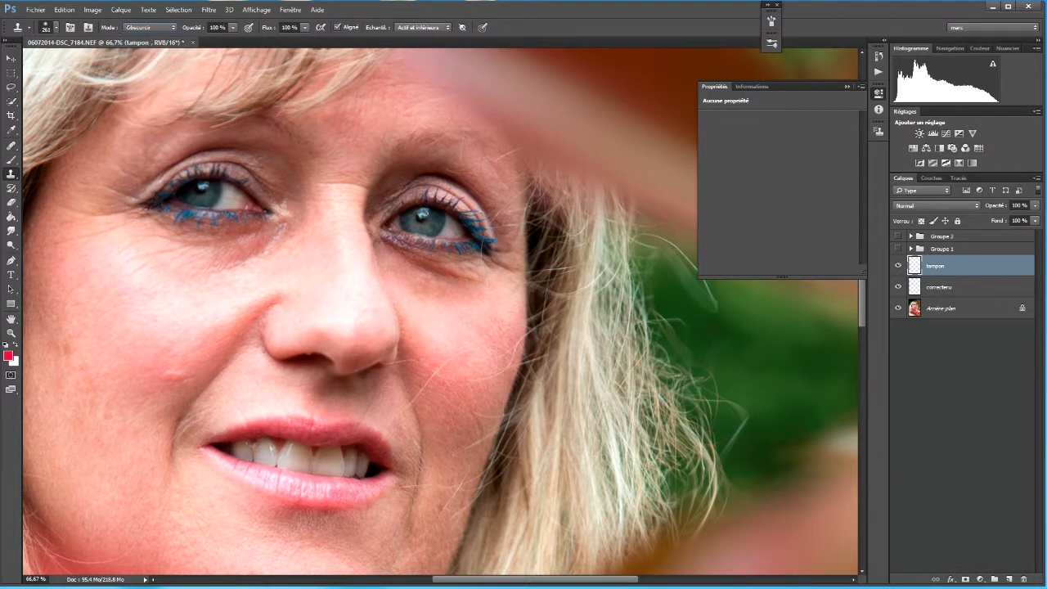
left_click(232, 29)
left_click_drag(233, 38, 202, 37)
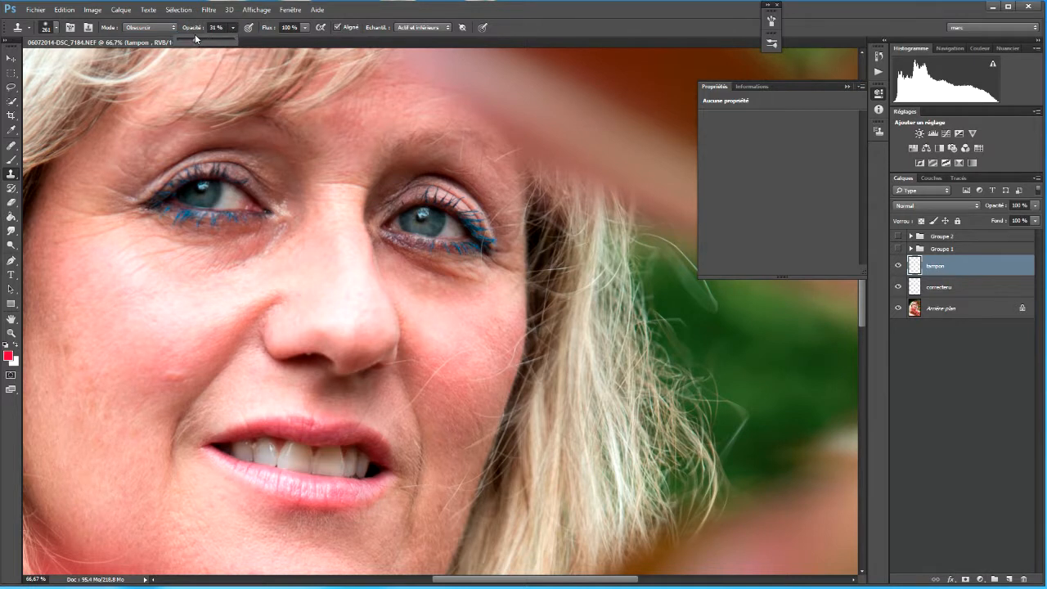
left_click(306, 28)
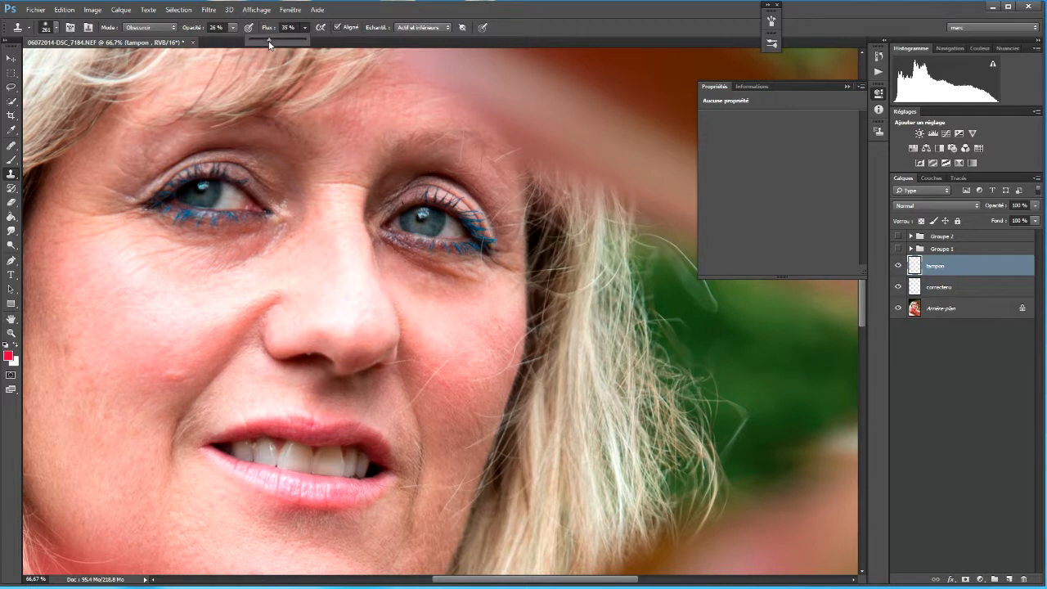
Reshape the Clone Stamp brush tip into a tilted ellipse and reduce its size to 105 px.
left_click(56, 28)
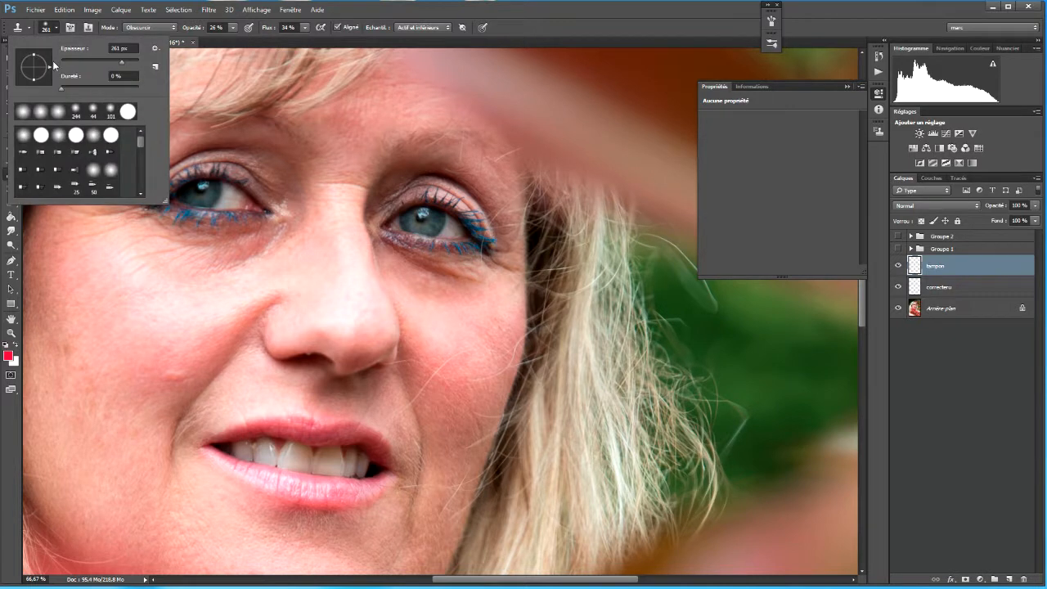
left_click_drag(35, 82, 36, 79)
left_click_drag(203, 308, 172, 307)
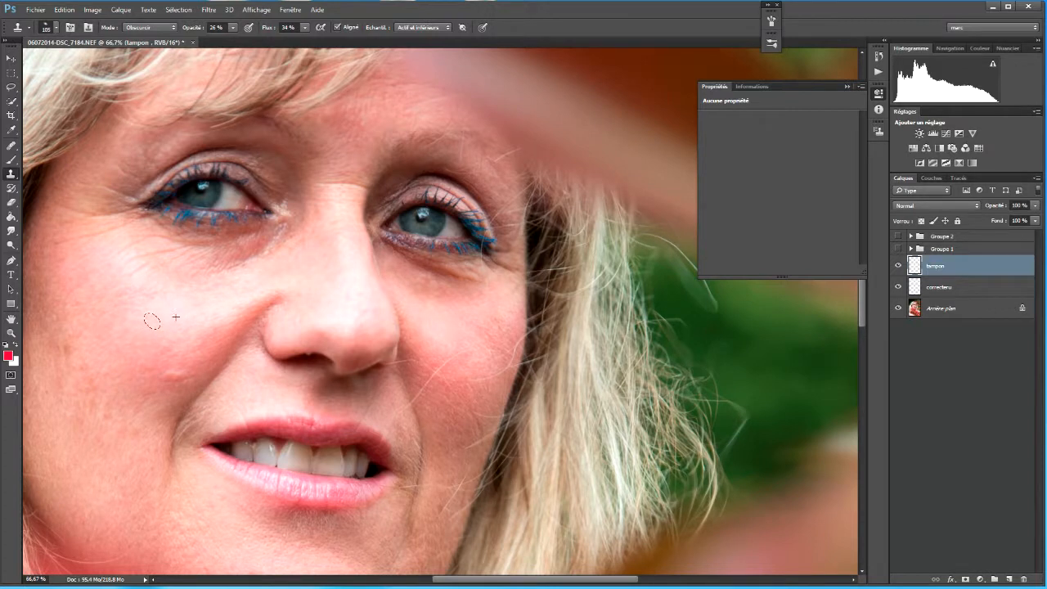
Clone nearby skin over the cheek beside the nose and the raised blemish near the smile line.
left_click_drag(149, 332, 153, 330)
left_click(192, 349, "alt")
left_click(175, 347, "alt")
mouse_move(179, 373)
left_mouse_down()
mouse_move(210, 321)
mouse_move(123, 333)
mouse_move(101, 312)
mouse_move(125, 329)
mouse_move(210, 326)
mouse_move(256, 302)
mouse_move(183, 383)
left_mouse_up()
mouse_move(241, 320)
left_mouse_down()
mouse_move(257, 294)
mouse_move(193, 351)
mouse_move(158, 424)
left_mouse_up()
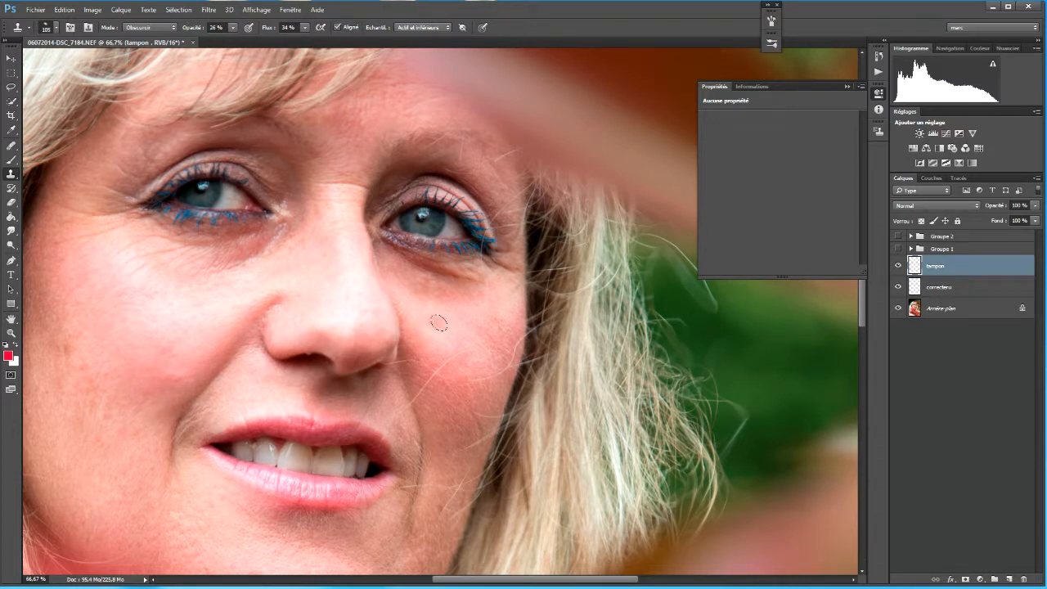
Clone cheek skin over the fold and shadow beneath the eye nearest the loose hair strands.
left_click(463, 317, "alt")
mouse_move(402, 271)
left_mouse_down()
mouse_move(443, 284)
mouse_move(422, 284)
left_mouse_up()
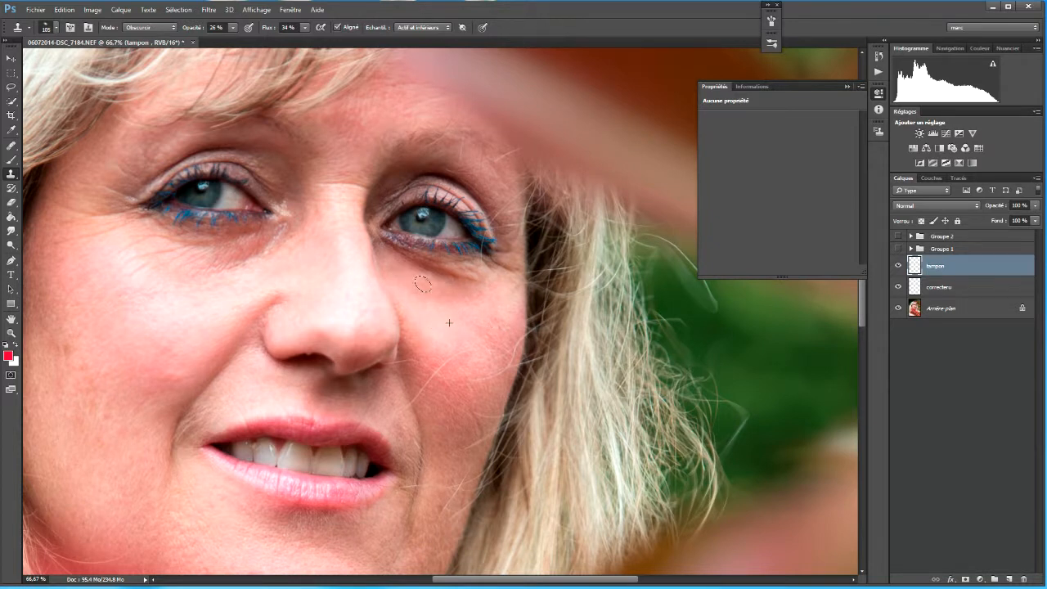
mouse_move(381, 255)
left_mouse_down()
mouse_move(444, 285)
mouse_move(459, 284)
mouse_move(414, 267)
mouse_move(468, 270)
mouse_move(386, 246)
mouse_move(471, 268)
left_mouse_up()
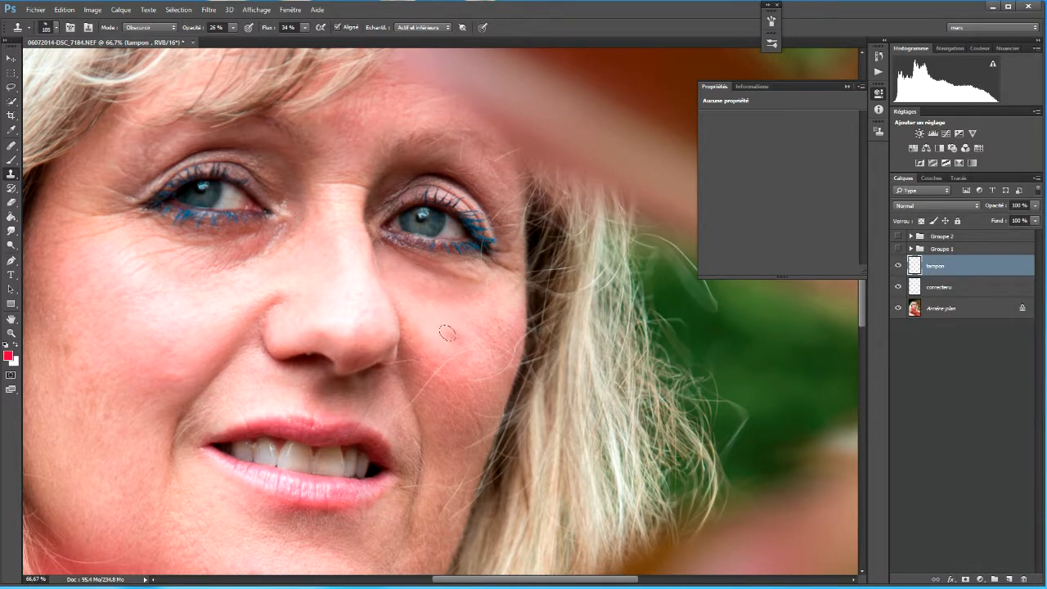
Clone cheek skin over the dark circle under the other eye, and touch up beneath the eye nearest the loose hair.
left_click(132, 251, "alt")
mouse_move(186, 248)
left_mouse_down()
mouse_move(256, 239)
mouse_move(182, 257)
mouse_move(260, 233)
mouse_move(185, 260)
mouse_move(245, 245)
mouse_move(166, 227)
mouse_move(226, 242)
left_mouse_up()
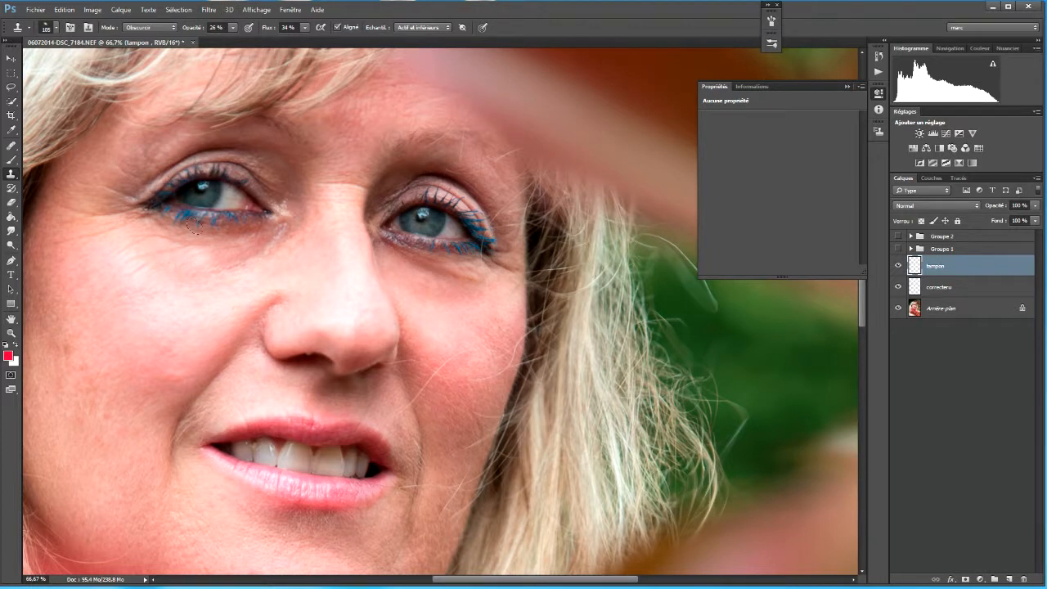
left_click(331, 226)
key("ctrl+z")
left_click(439, 302, "alt")
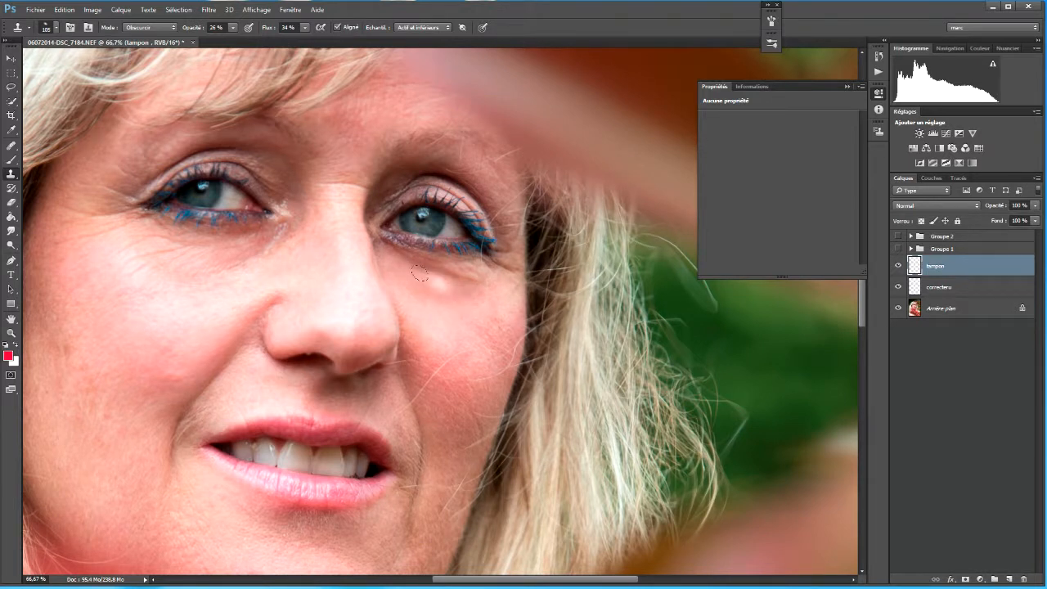
left_click(426, 271)
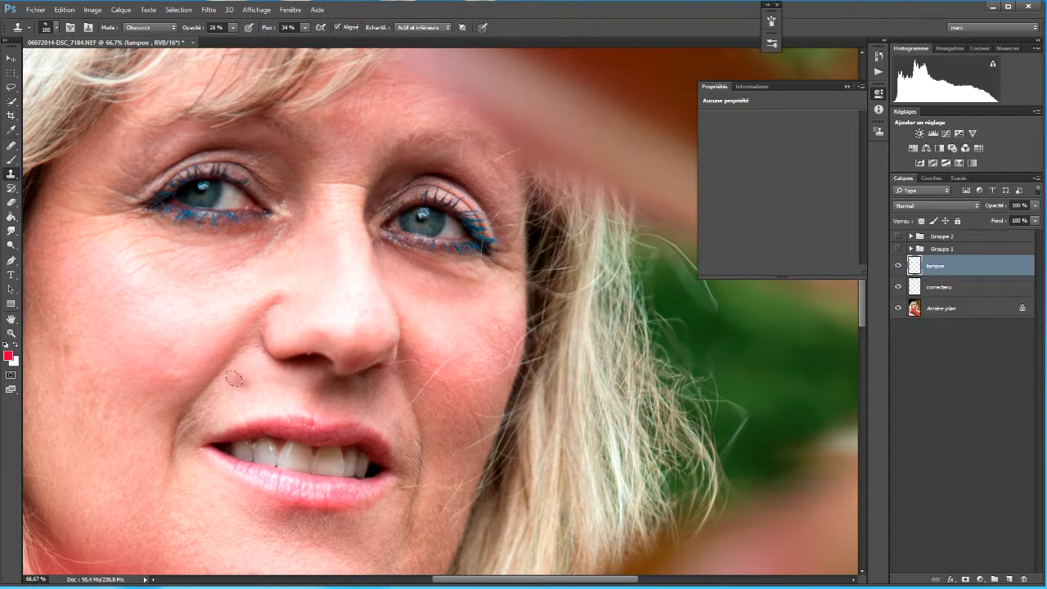
Even out the shadowed skin between the nose and the upper lip with clone strokes sampled beside the nose.
left_click_drag(217, 378, 210, 304)
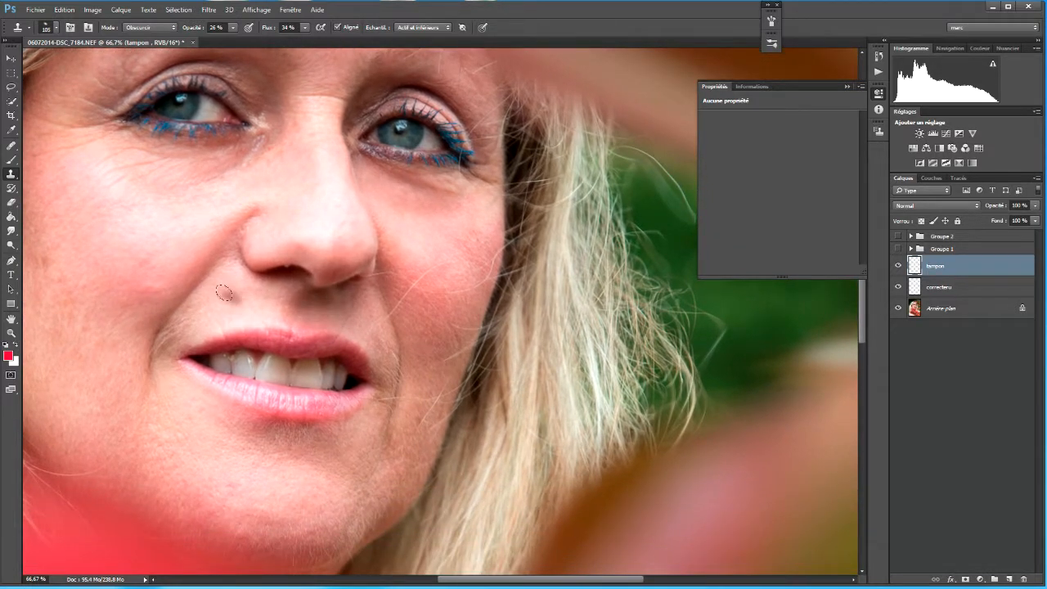
left_click(229, 289, "alt")
left_click(293, 302)
mouse_move(293, 302)
left_mouse_down()
mouse_move(342, 301)
mouse_move(321, 326)
left_mouse_up()
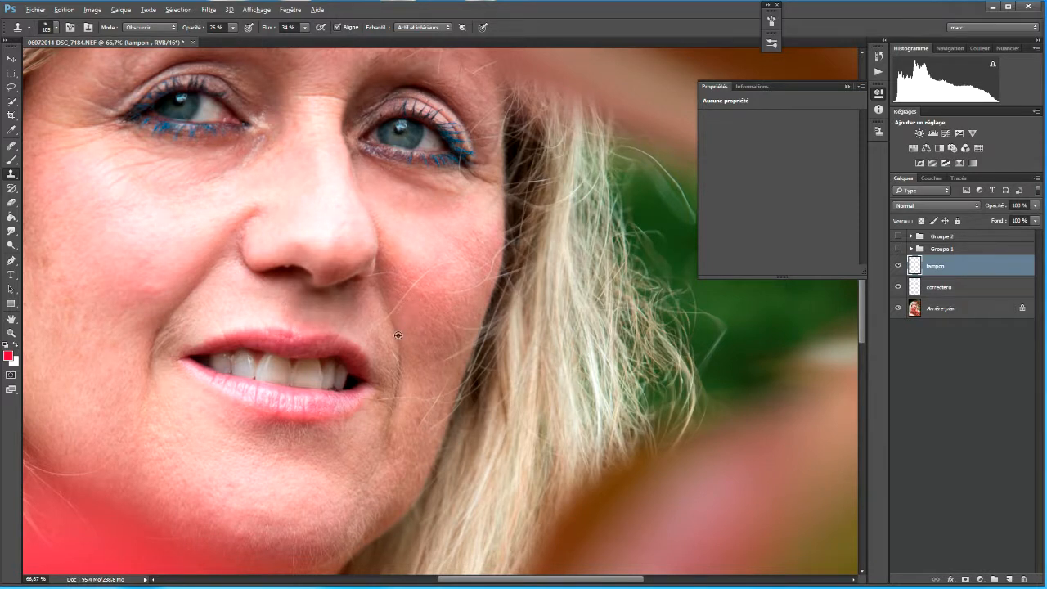
mouse_move(348, 305)
left_mouse_down()
mouse_move(350, 292)
mouse_move(355, 319)
left_mouse_up()
left_click(80, 381, "alt")
Stamp all visible layers into a new layer above tampon and invert its colours.
key("ctrl+alt+shift+e")
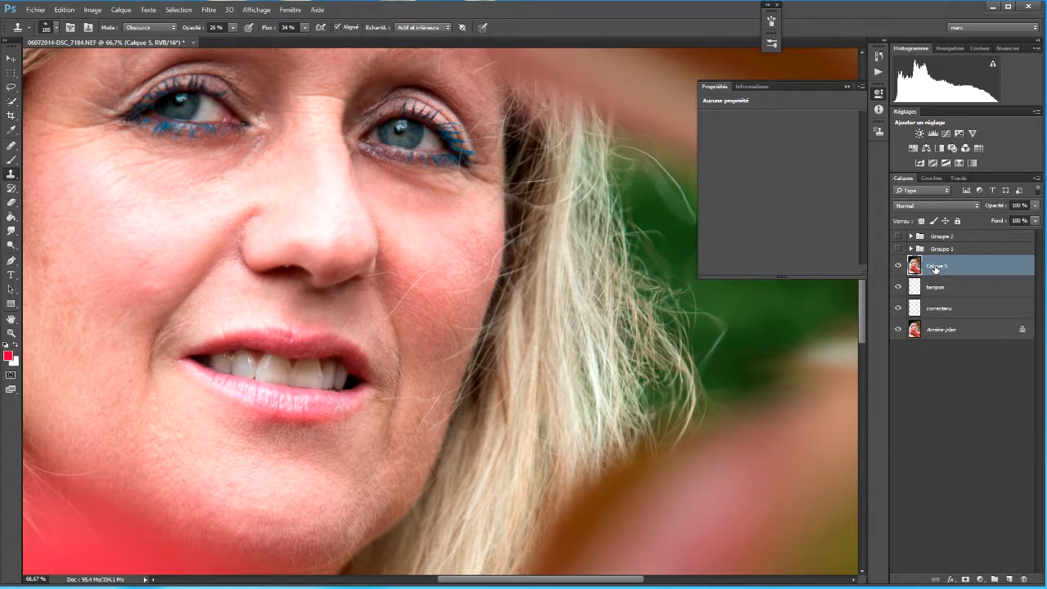
key("ctrl+i")
key("ctrl+0")
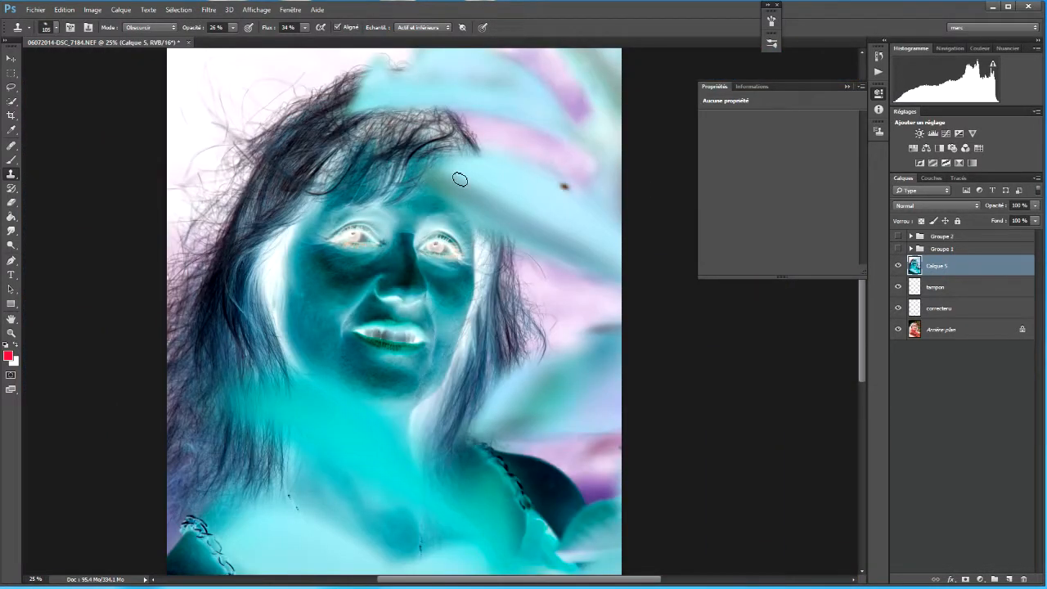
Check the skin retouching tutorial in TutoPlayer, and set the inverted layer's blend mode to Lumière vive.
key("alt+Tab")
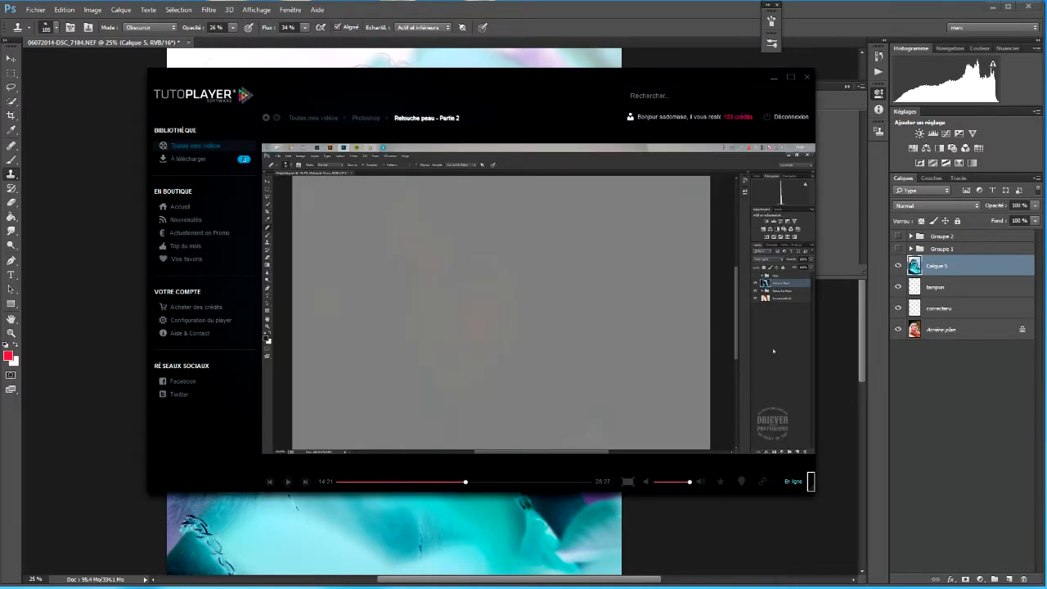
left_click(673, 36)
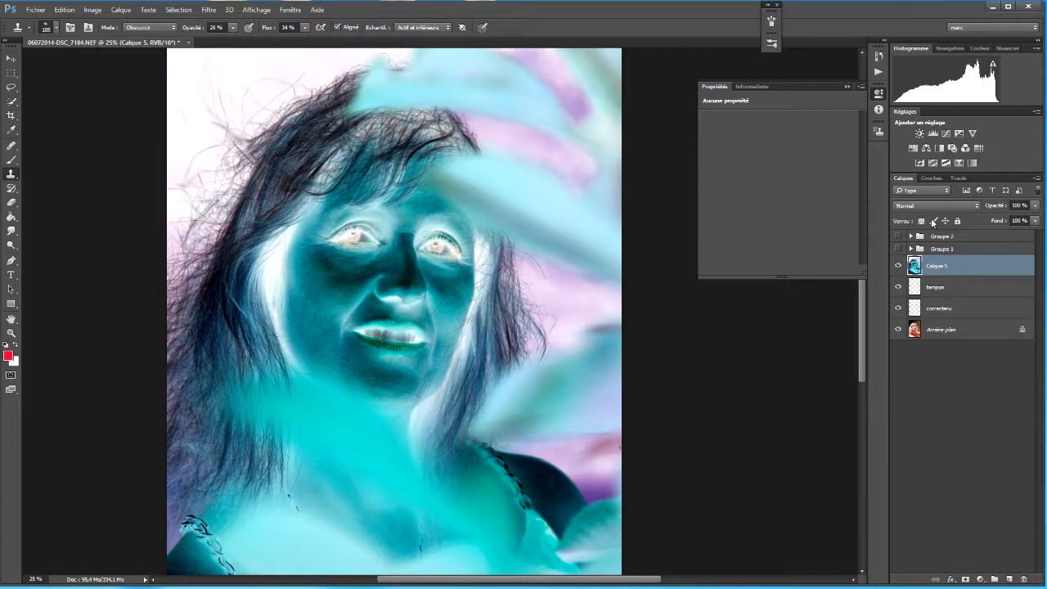
left_click(976, 208)
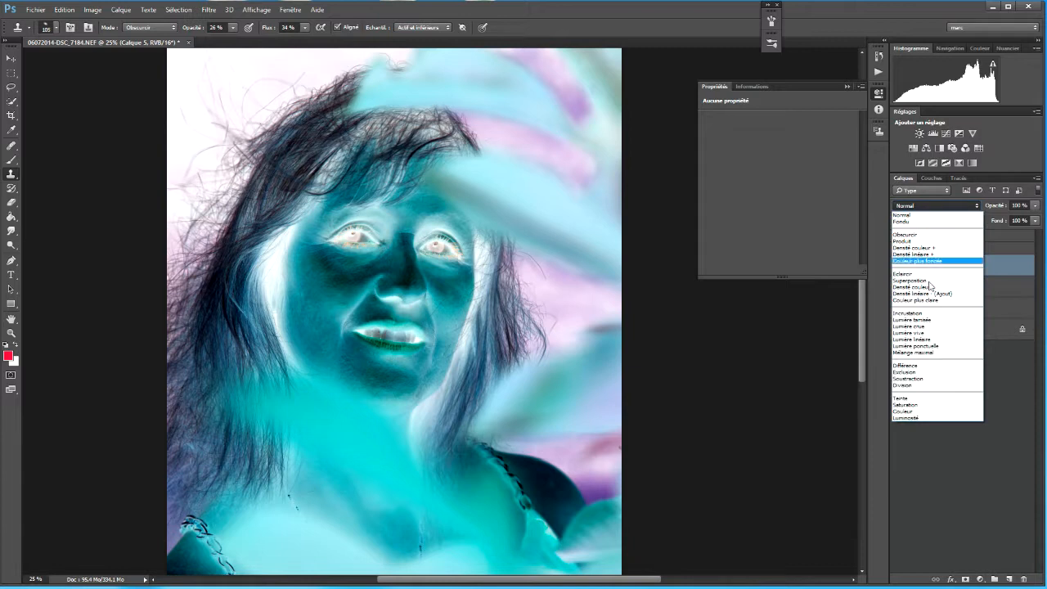
left_click(924, 333)
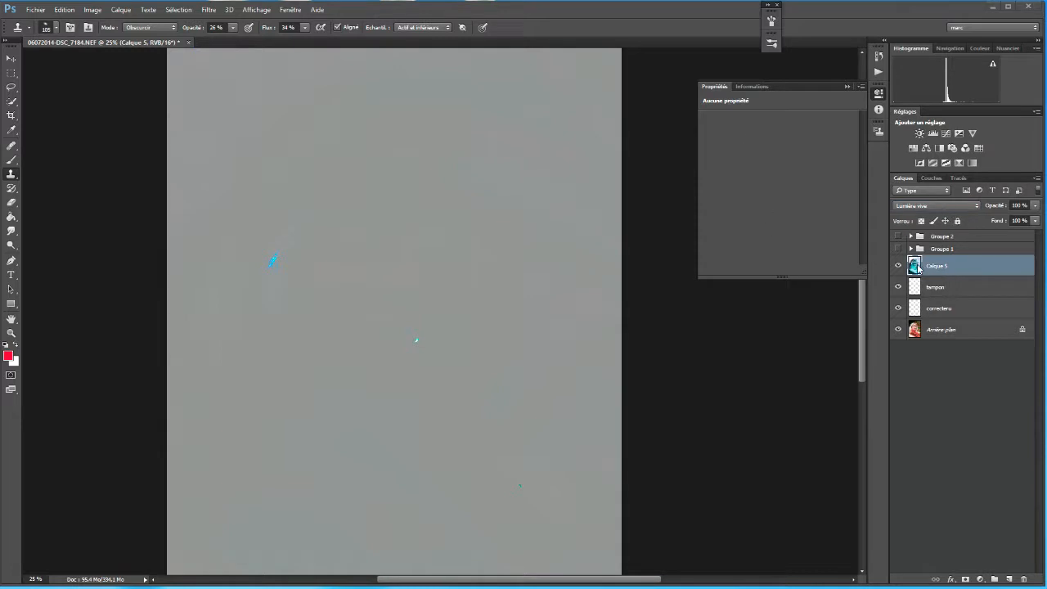
Convert Calque 5 to a smart object and apply a Passe-haut filter to it, fine-tuning the radius against the portrait preview.
right_click(944, 268)
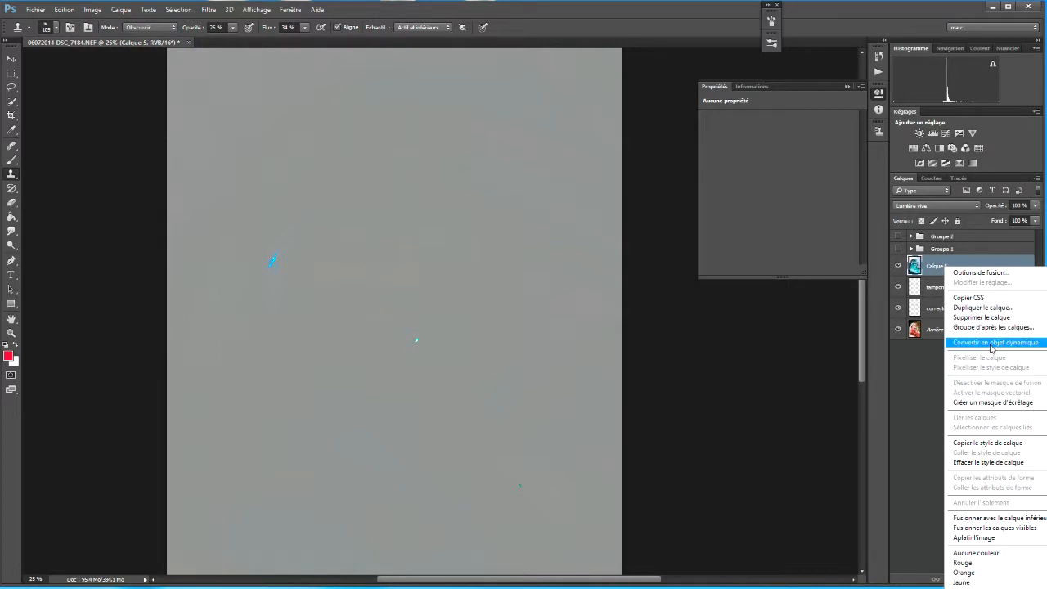
left_click(991, 345)
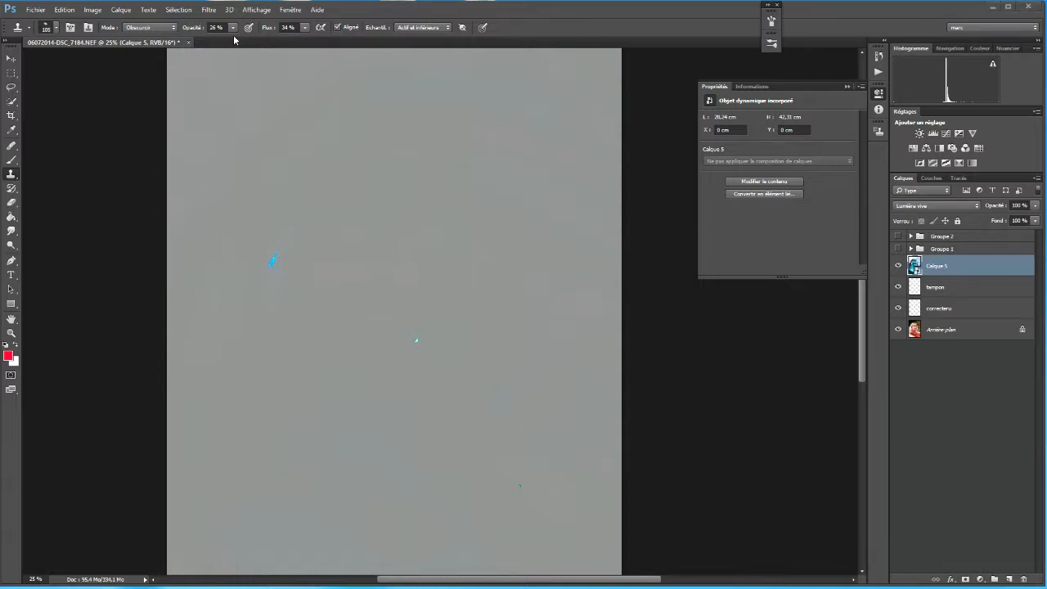
left_click(211, 11)
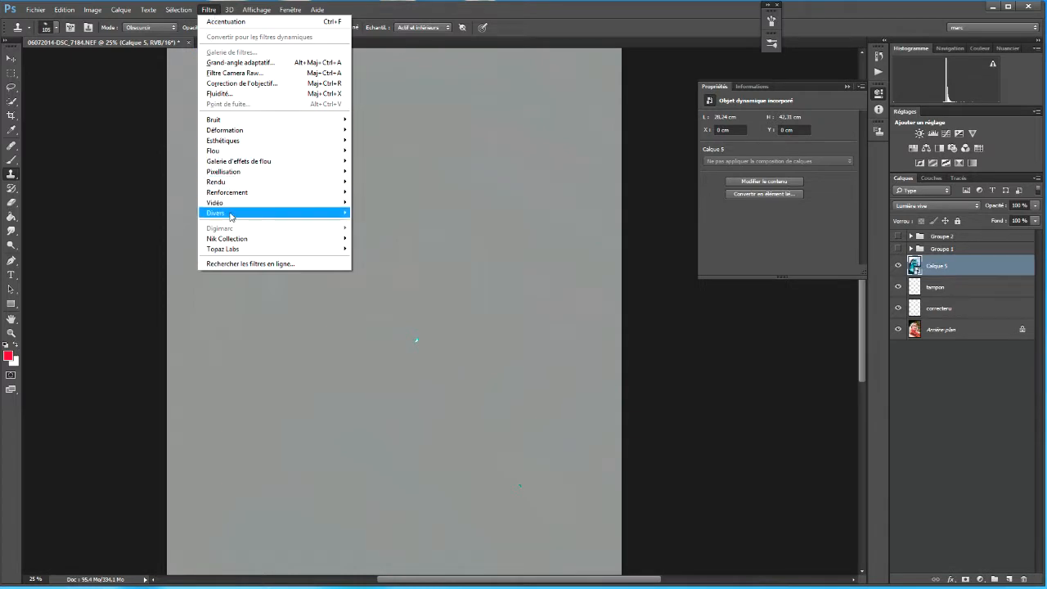
mouse_move(251, 215)
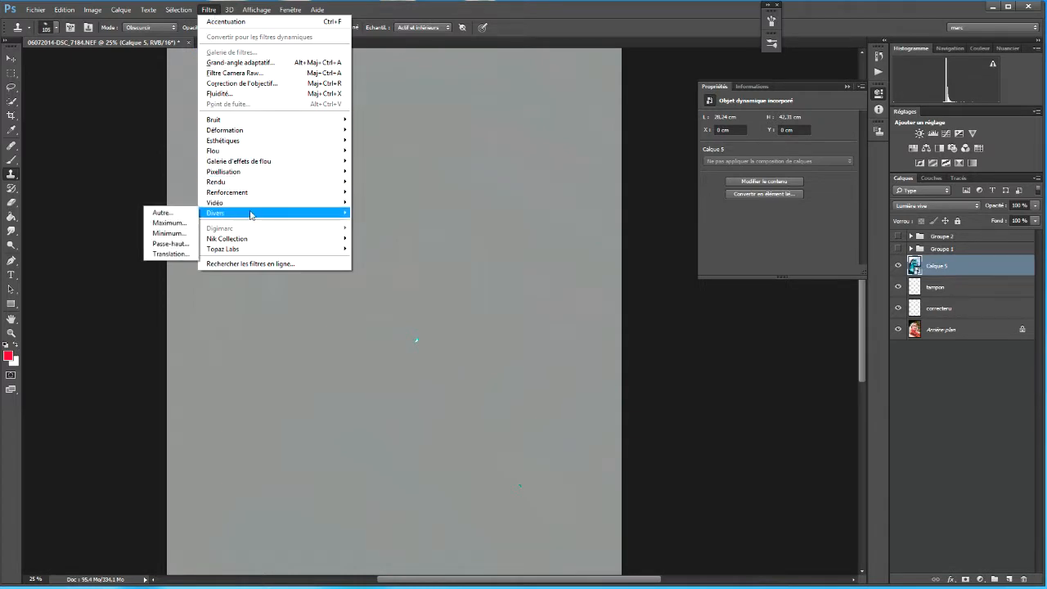
left_click(175, 246)
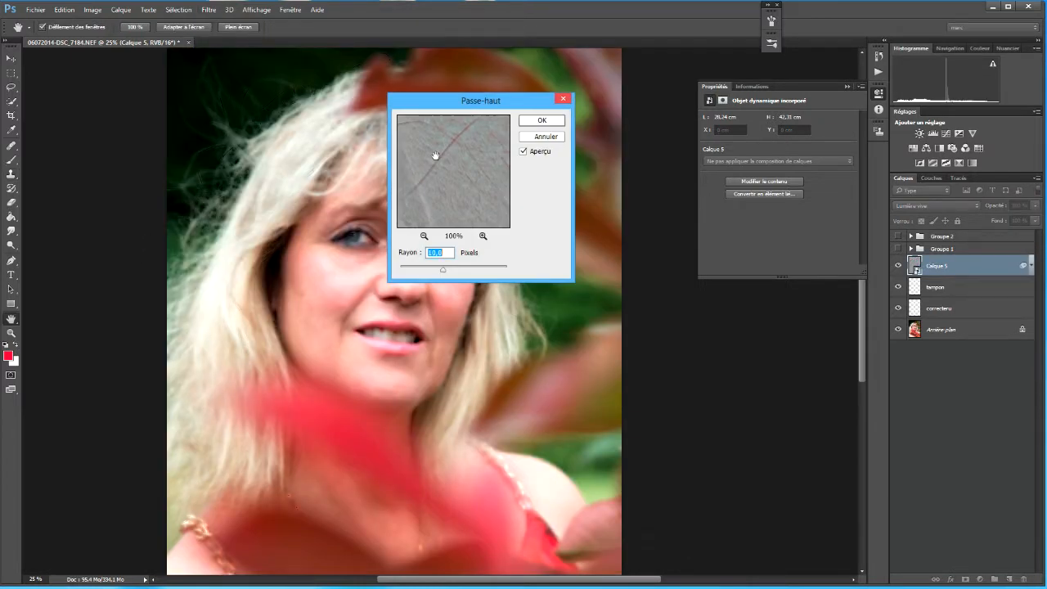
left_click_drag(475, 108, 713, 95)
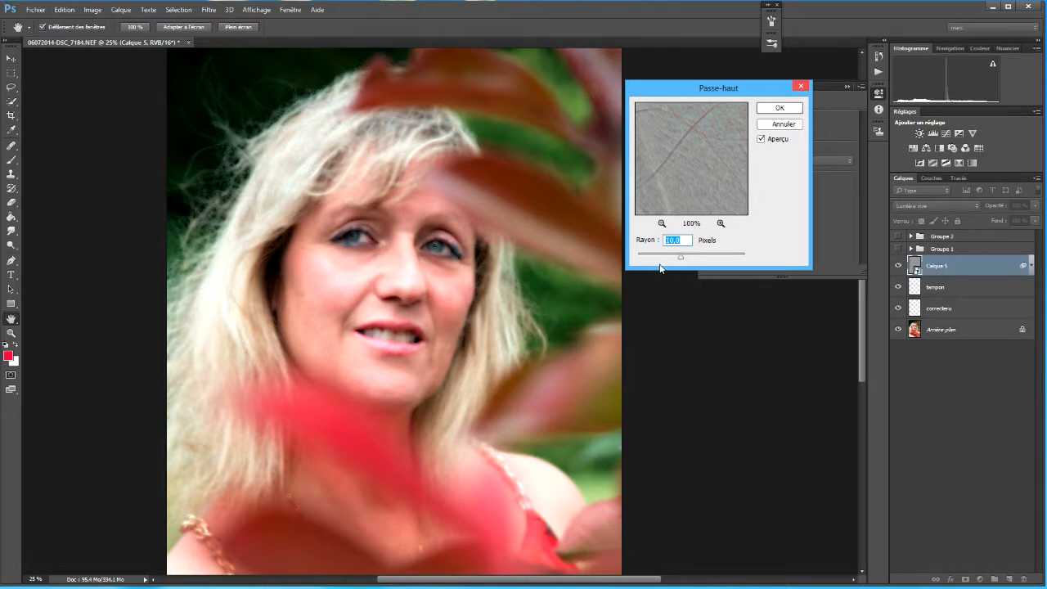
mouse_move(680, 256)
left_mouse_down()
mouse_move(696, 259)
mouse_move(684, 259)
left_mouse_up()
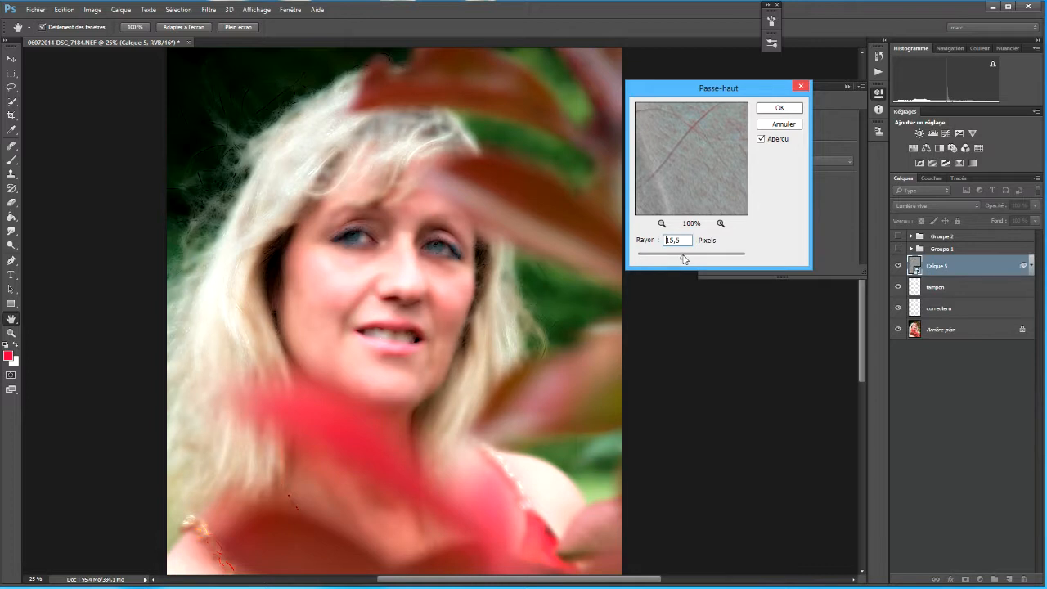
left_click_drag(683, 259, 685, 259)
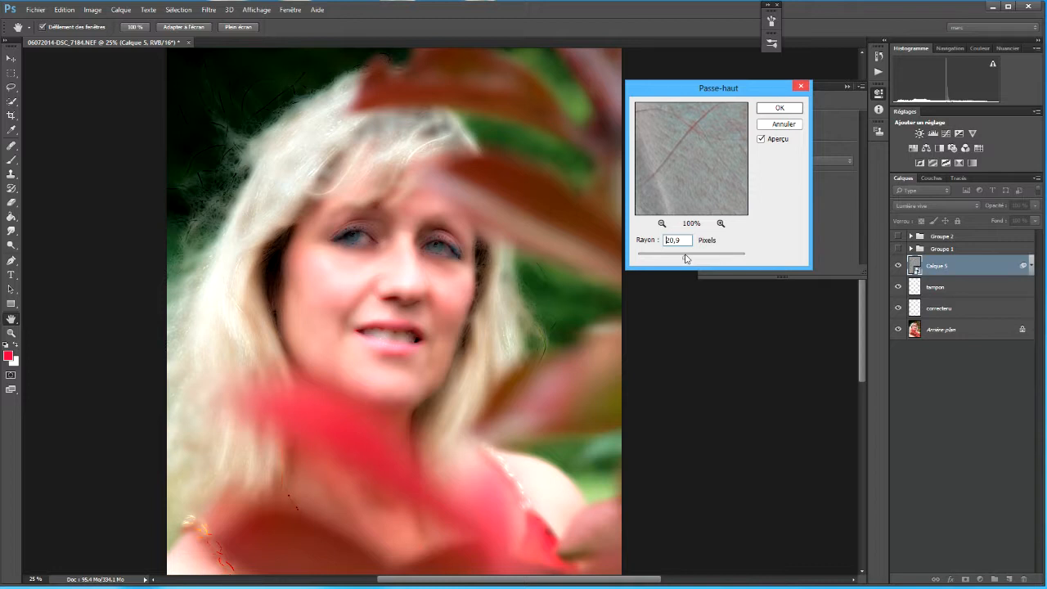
left_click_drag(685, 258, 684, 258)
left_click_drag(684, 258, 683, 258)
left_click_drag(683, 260, 682, 260)
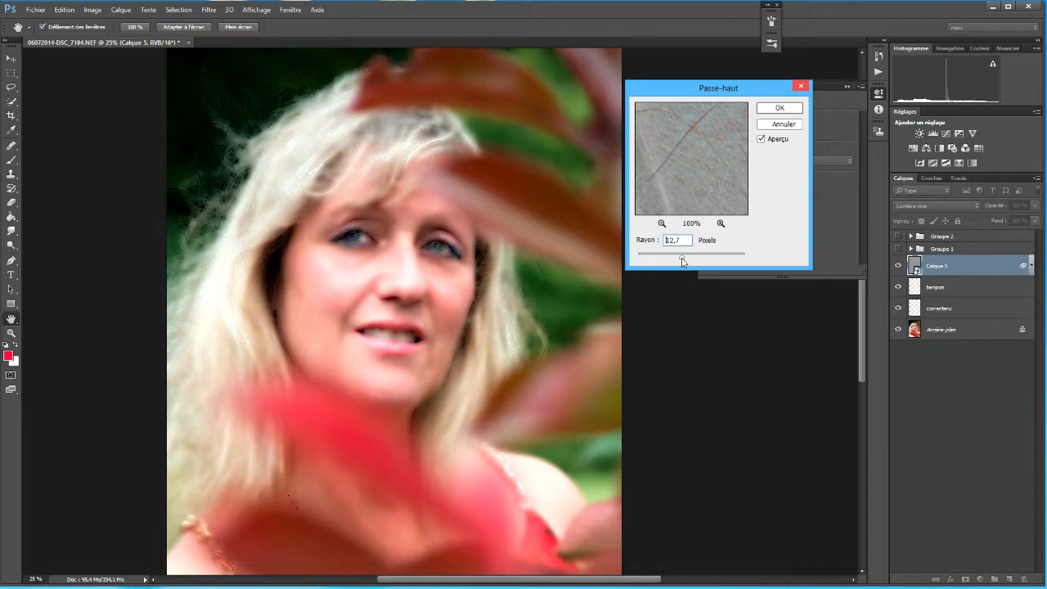
left_click_drag(682, 261, 684, 260)
left_click(778, 108)
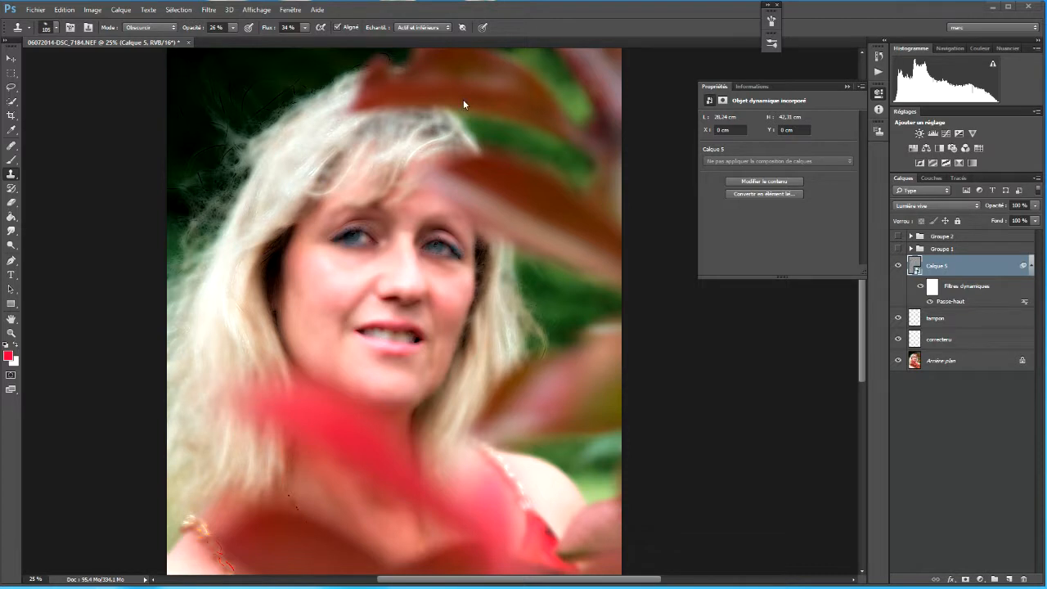
Add a Flou gaussien filter with a radius of about 9.8 pixels to the smart object, trying lower and higher radii.
left_click(209, 9)
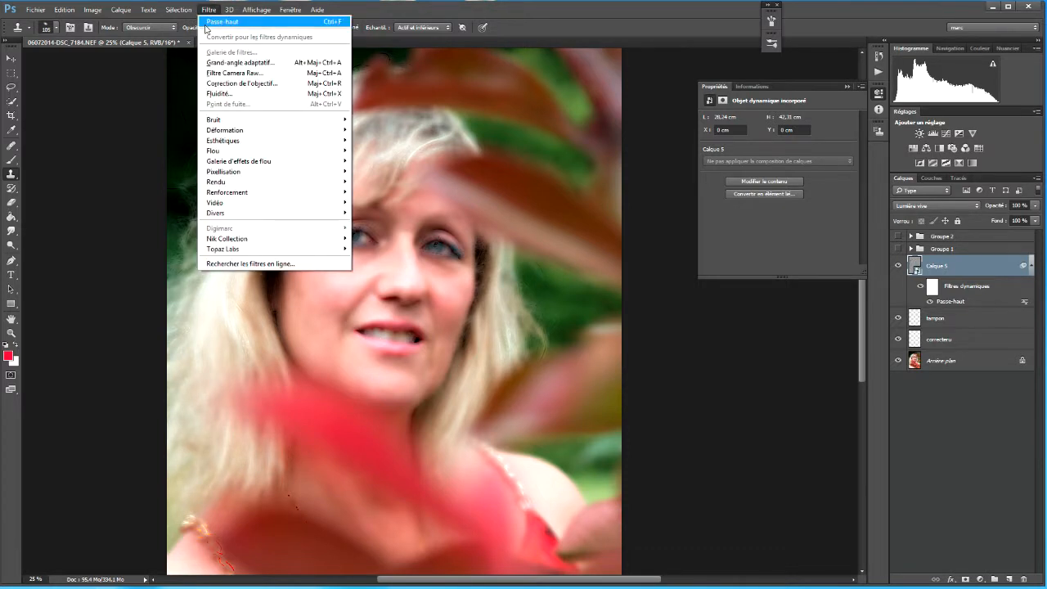
mouse_move(234, 152)
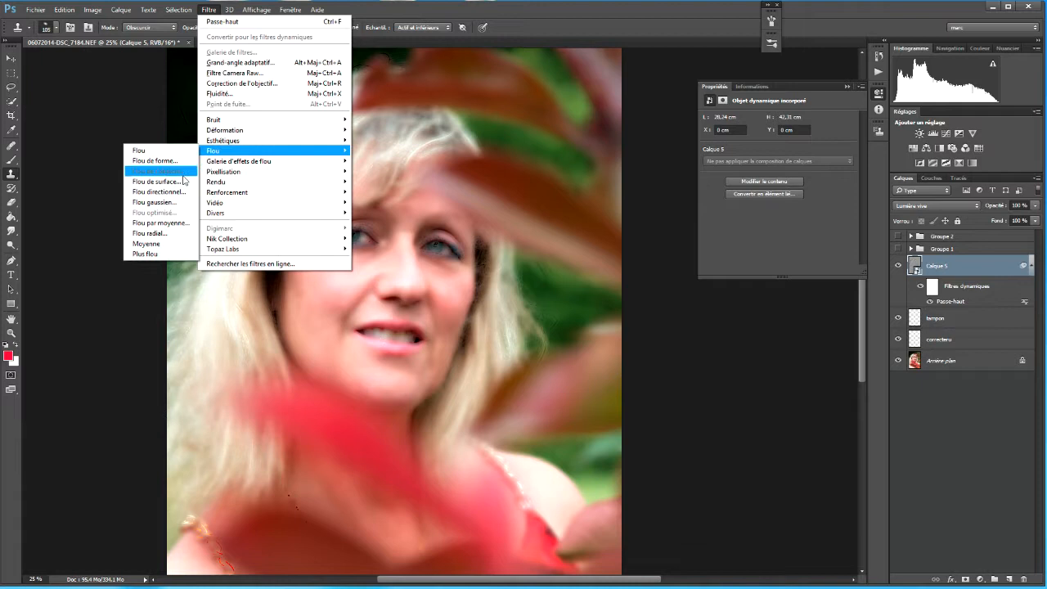
left_click(175, 203)
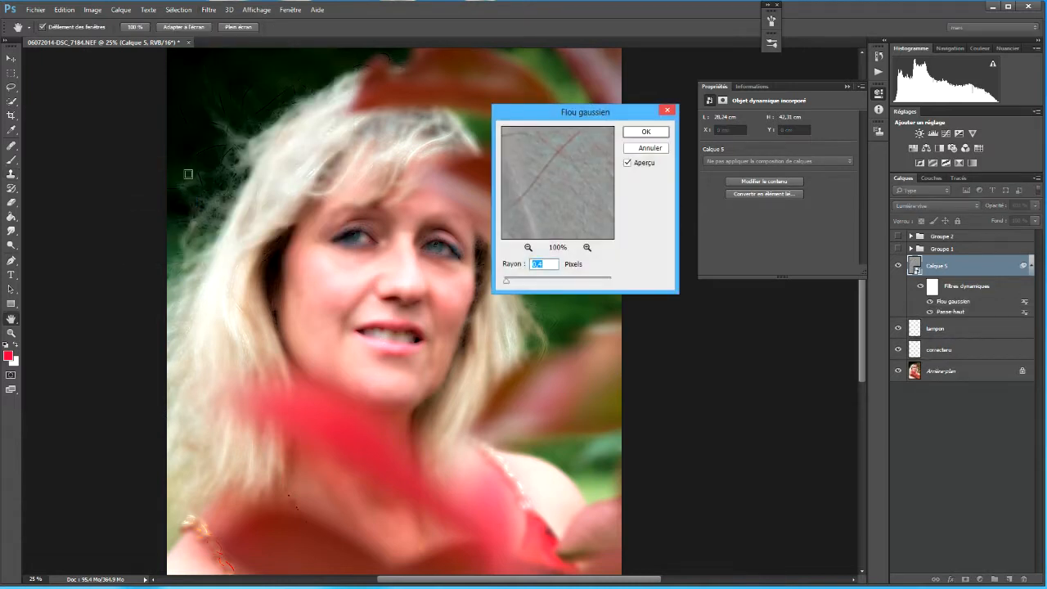
left_click_drag(508, 282, 540, 284)
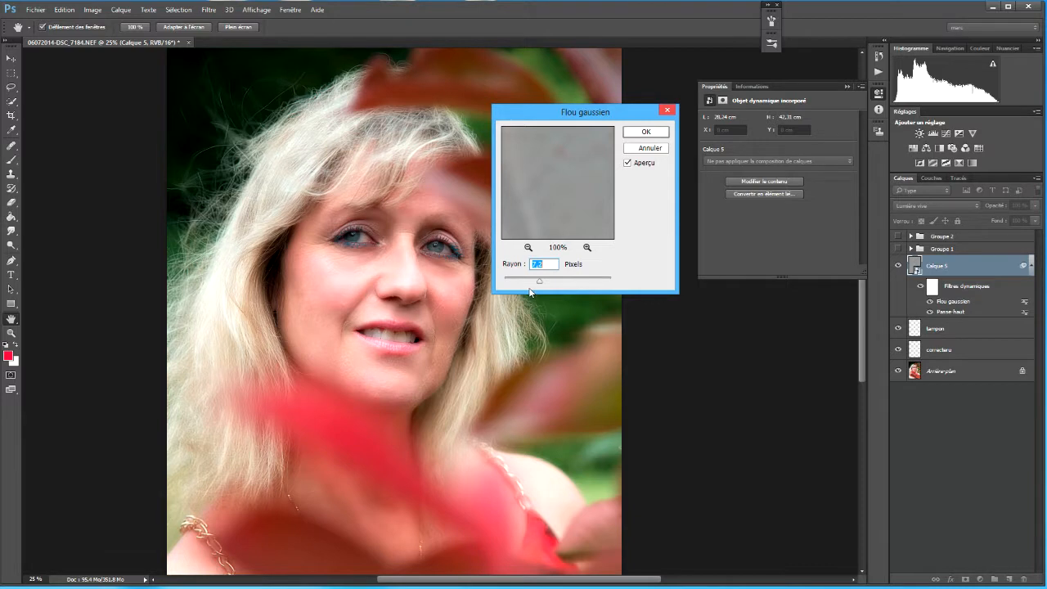
left_click_drag(540, 283, 548, 283)
left_click(543, 284)
left_click_drag(541, 283, 604, 286)
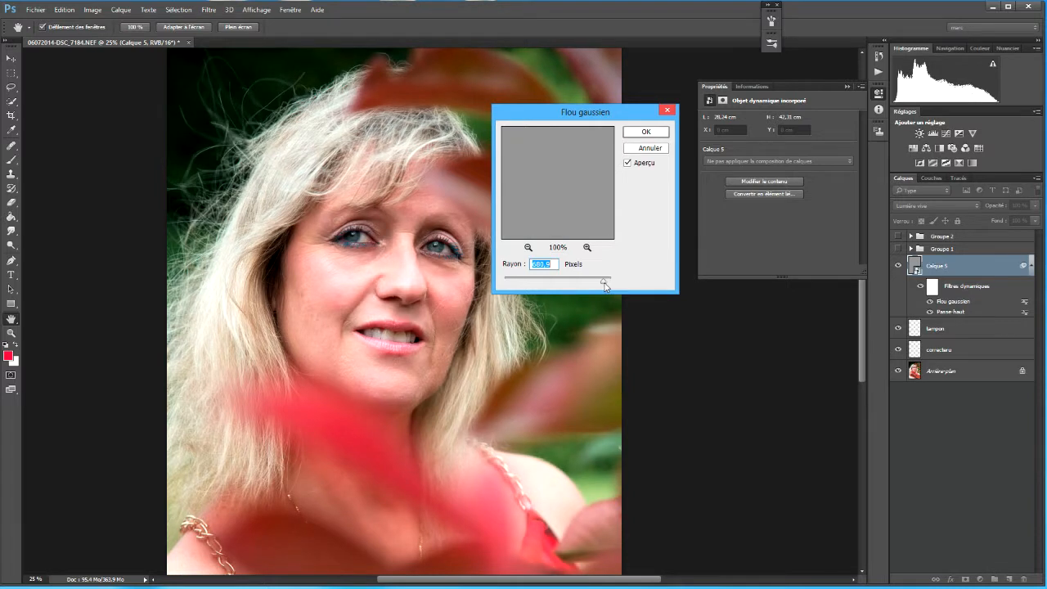
left_click_drag(605, 283, 555, 283)
left_click_drag(555, 283, 539, 284)
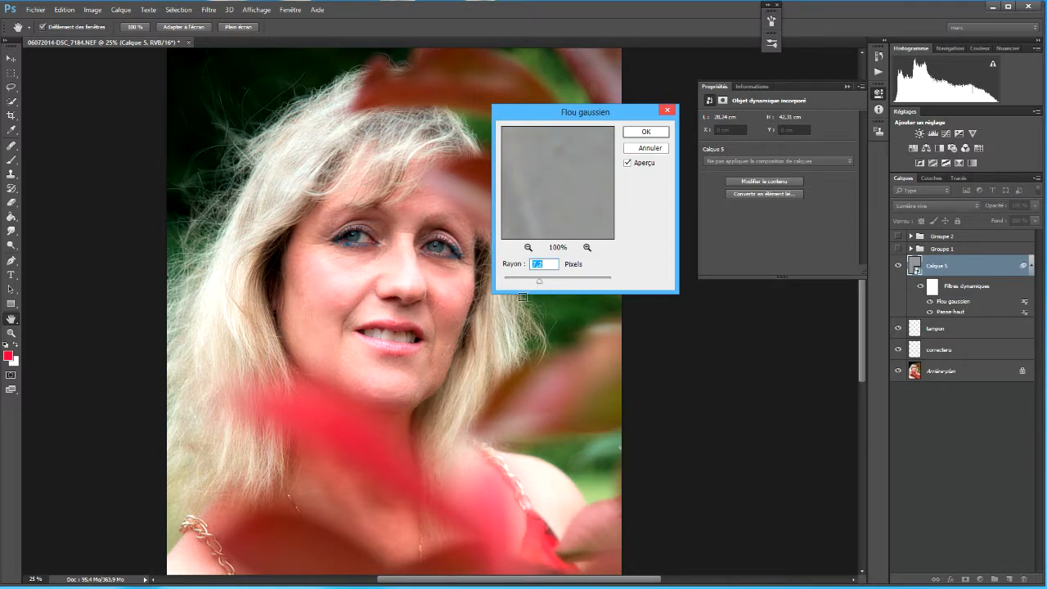
left_click_drag(540, 283, 547, 283)
left_click(645, 132)
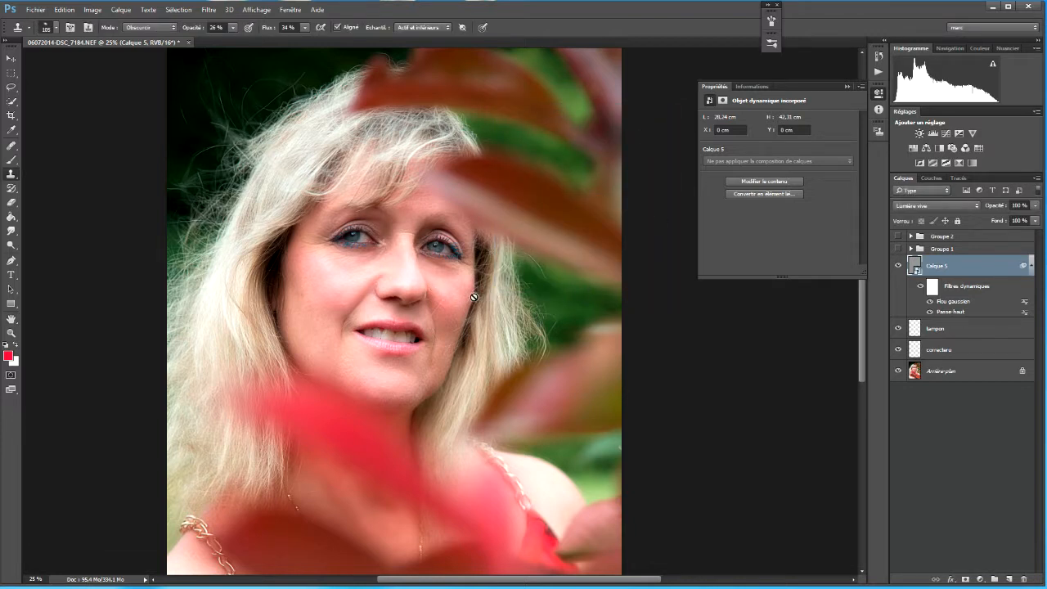
Reopen the smart object's Flou gaussien settings and fine-tune the blur radius slightly.
double_click(940, 302)
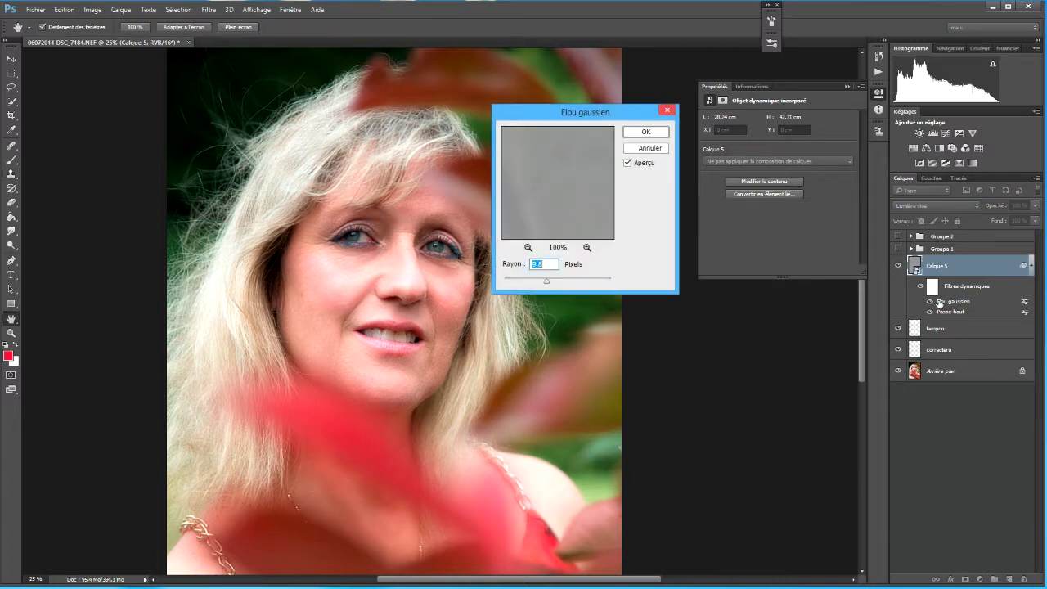
left_click_drag(546, 280, 547, 282)
left_click(645, 131)
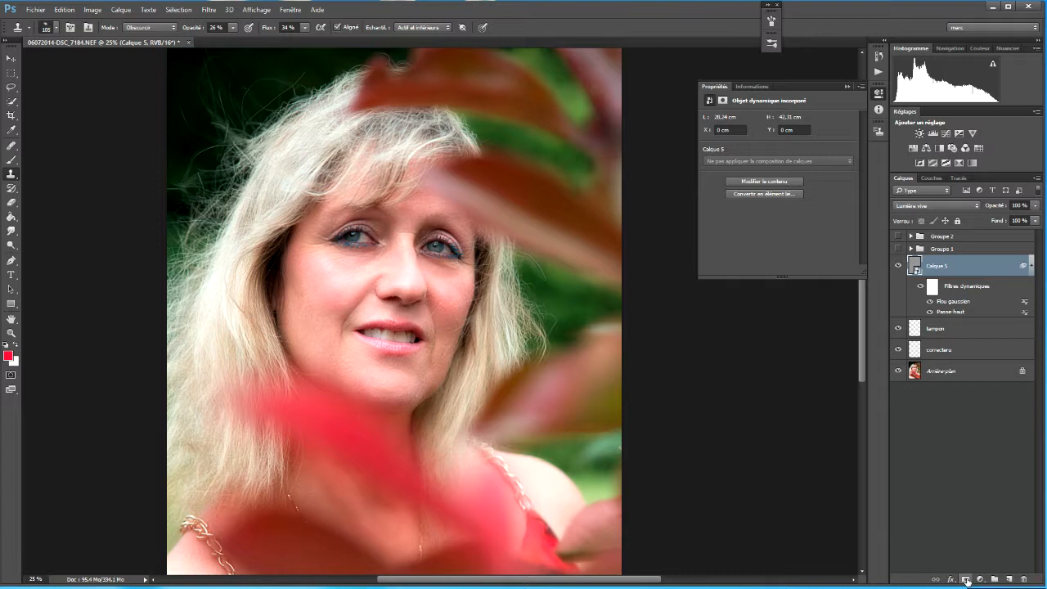
Add a black mask to Calque 5 and paint the facial skin white on it with a soft 177 px brush.
left_click(966, 579)
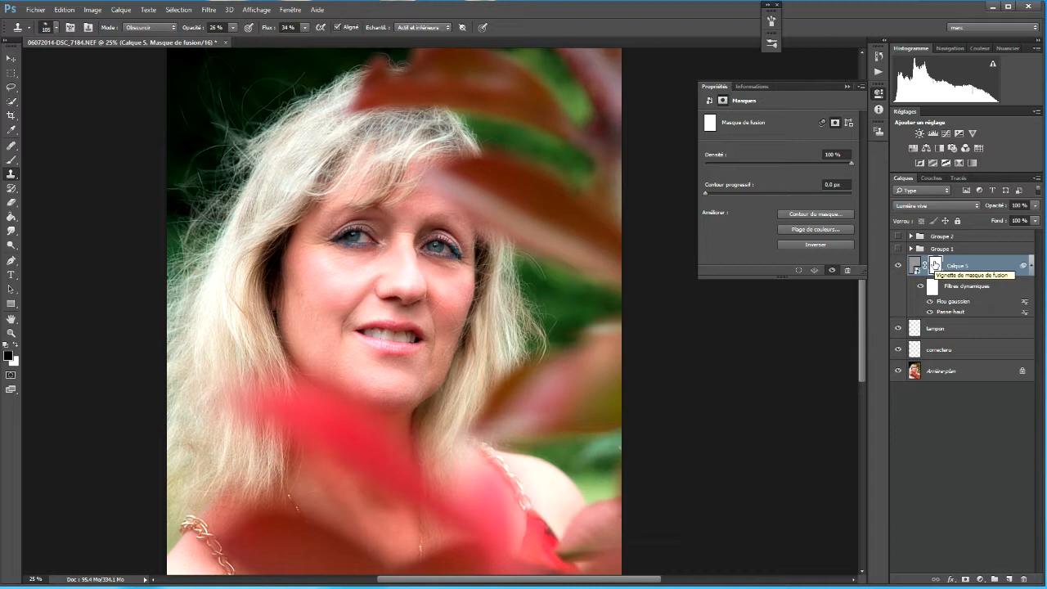
key("ctrl+i")
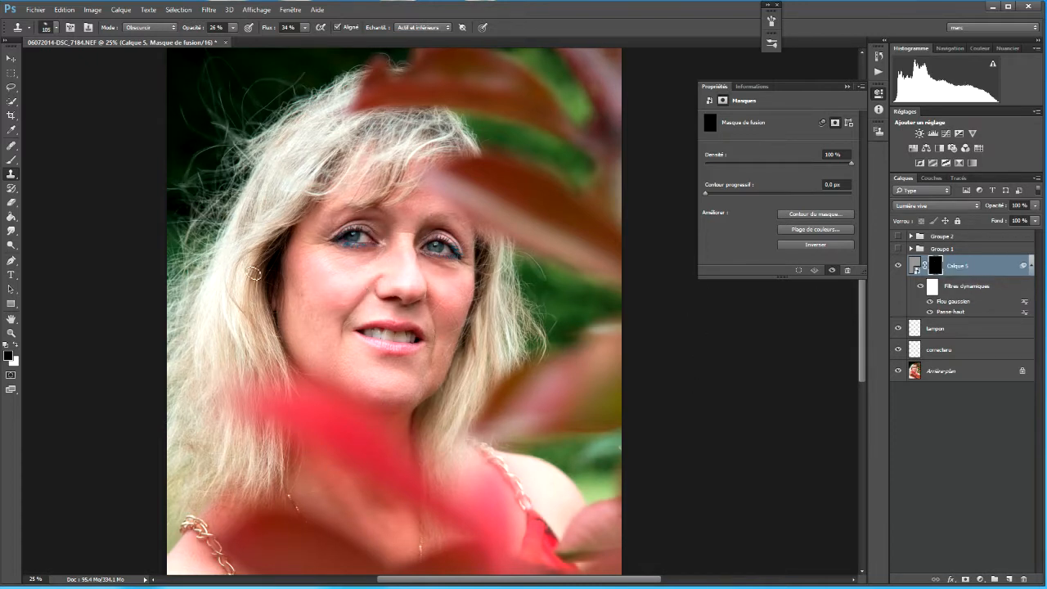
left_click(11, 160)
left_click(16, 346)
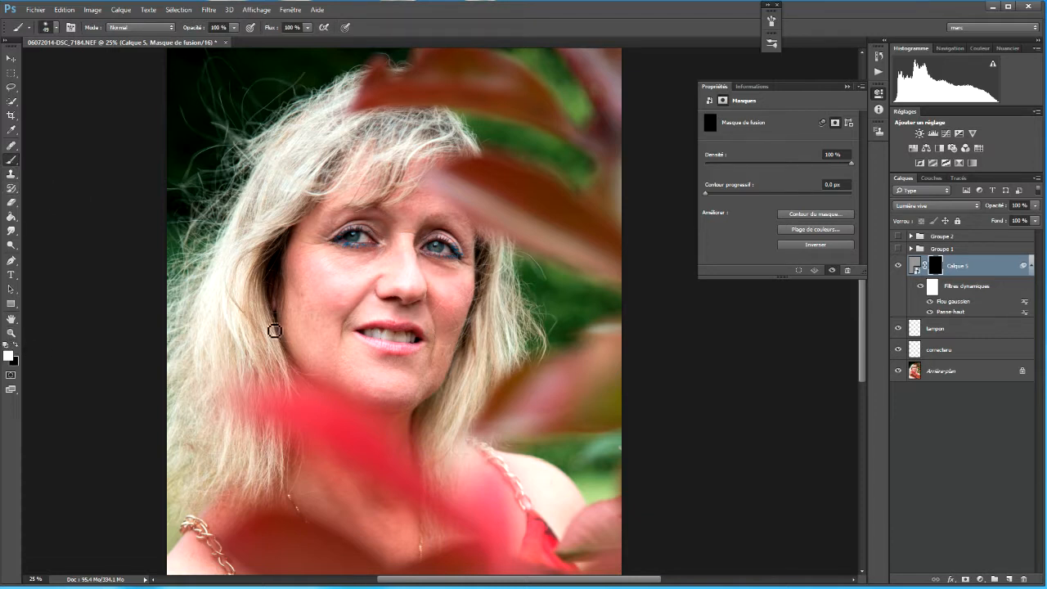
left_click_drag(293, 301, 301, 305)
left_click(55, 28)
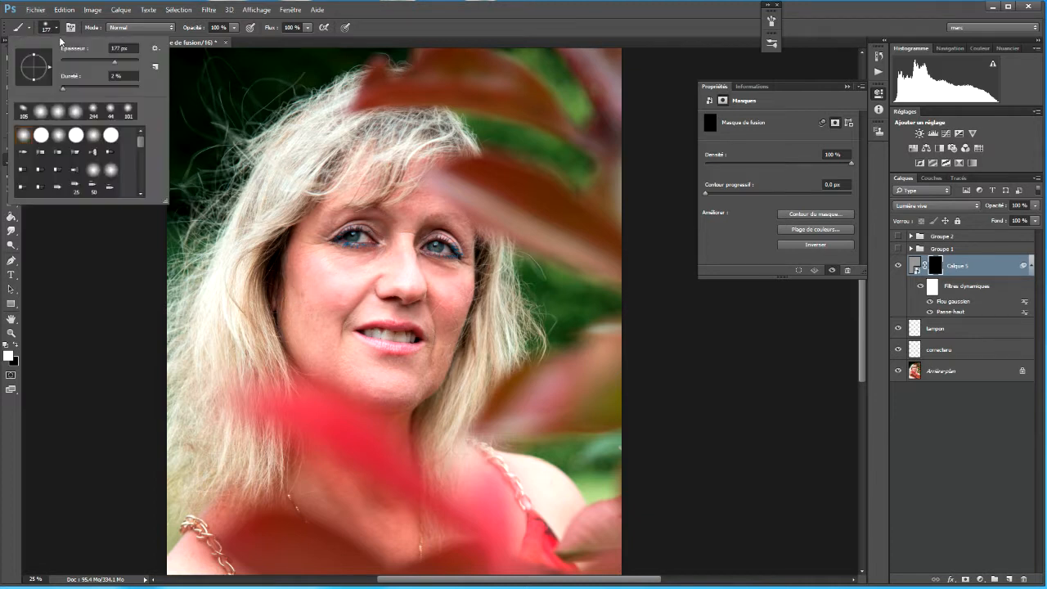
left_click_drag(33, 85, 36, 78)
left_click(304, 334)
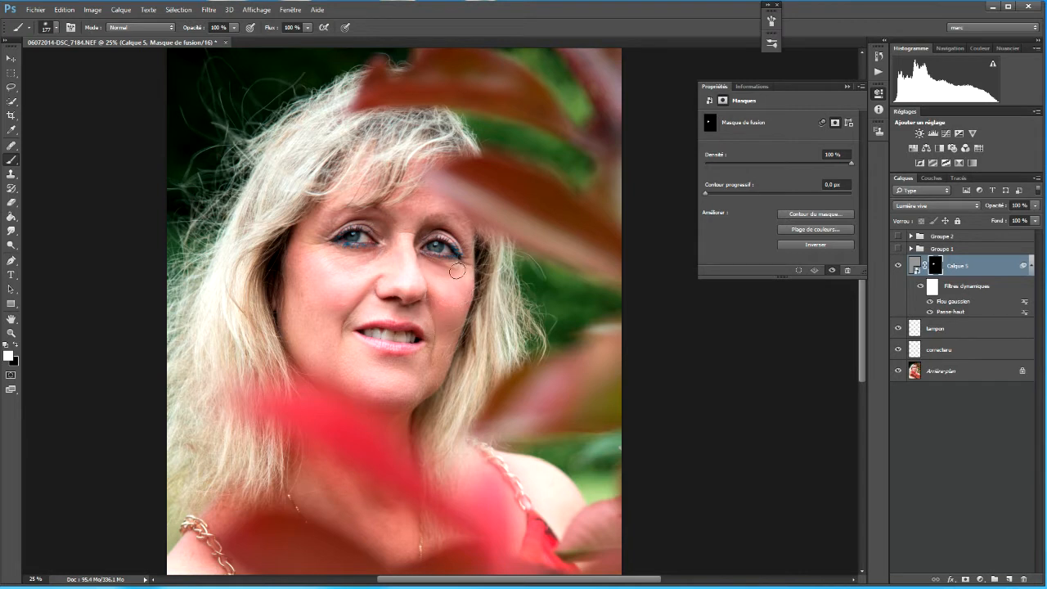
mouse_move(456, 269)
left_mouse_down()
mouse_move(392, 277)
mouse_move(374, 262)
mouse_move(301, 287)
left_mouse_up()
Select Calque 5 together with the tampon and healing layers, and create a new layer group above them.
left_click(978, 356, "shift")
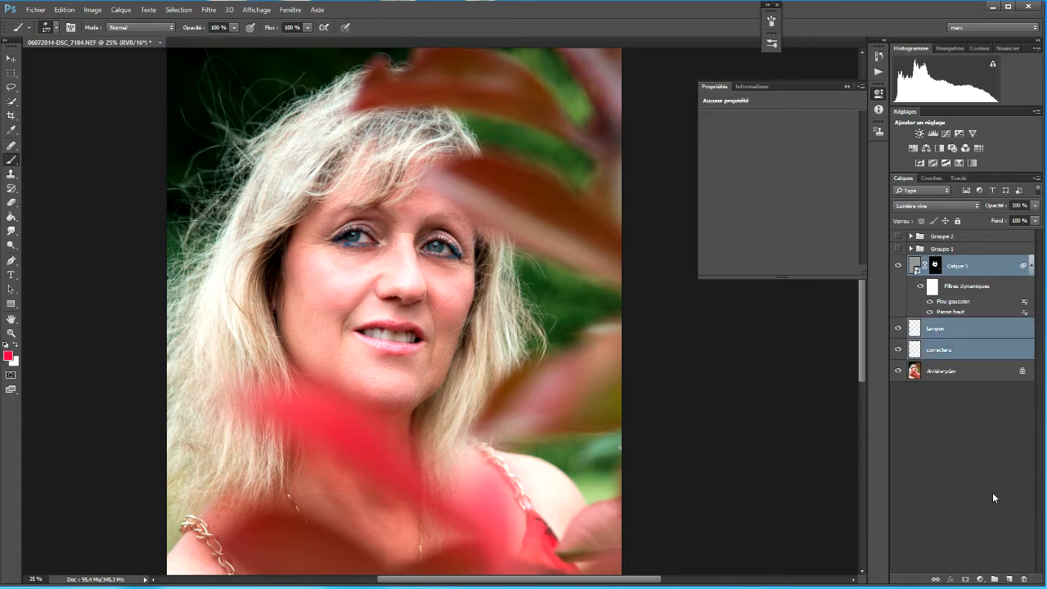
key("ctrl+g")
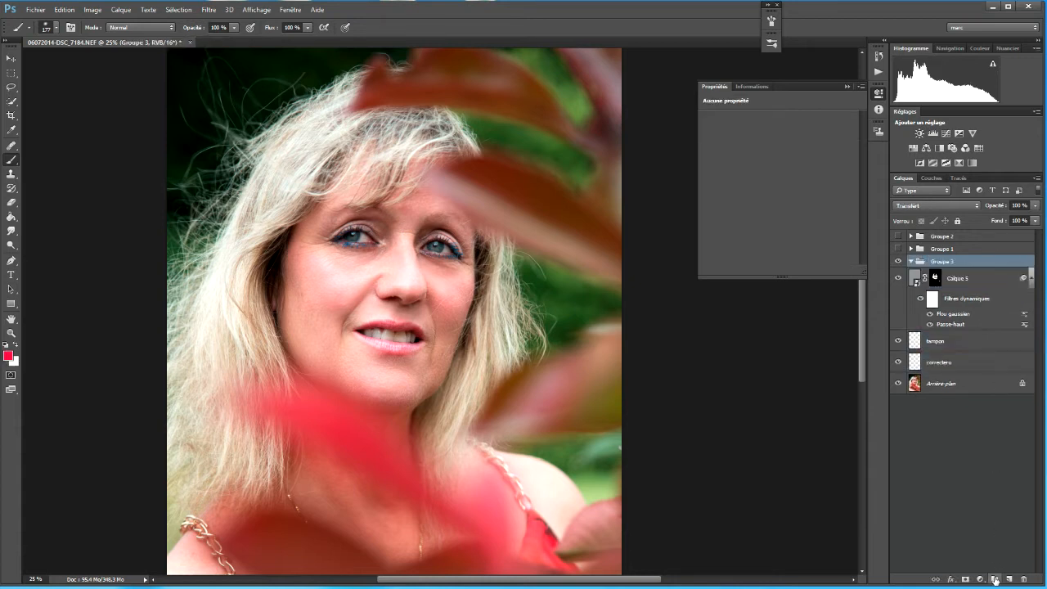
left_click(899, 261)
left_click(898, 262)
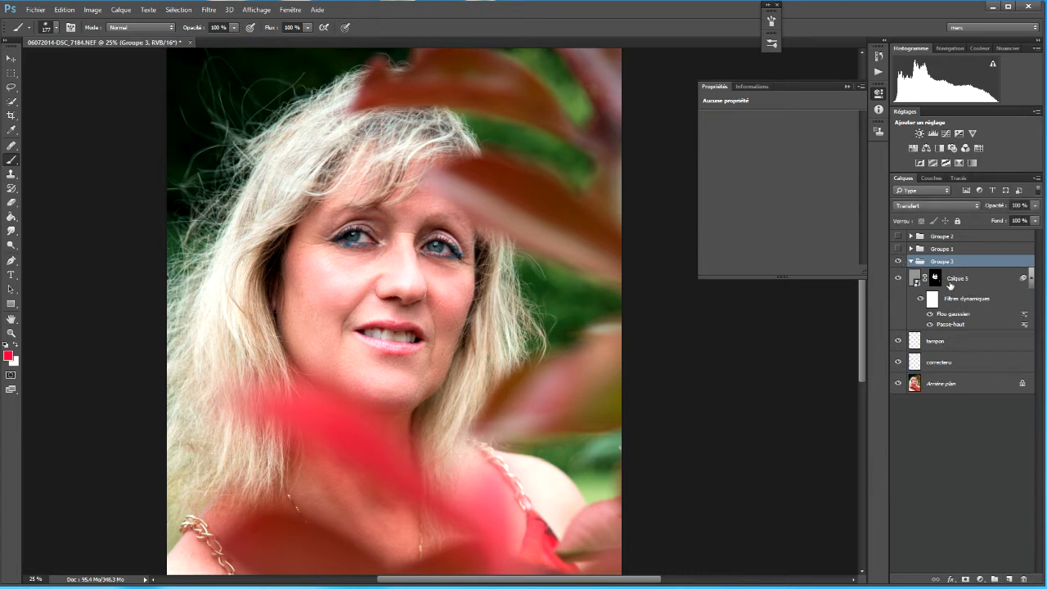
Move Calque 5, tampon and the healing layer into Groupe 3, collapse it, and toggle its visibility to compare the retouching.
left_click(973, 279)
left_click(974, 362, "shift")
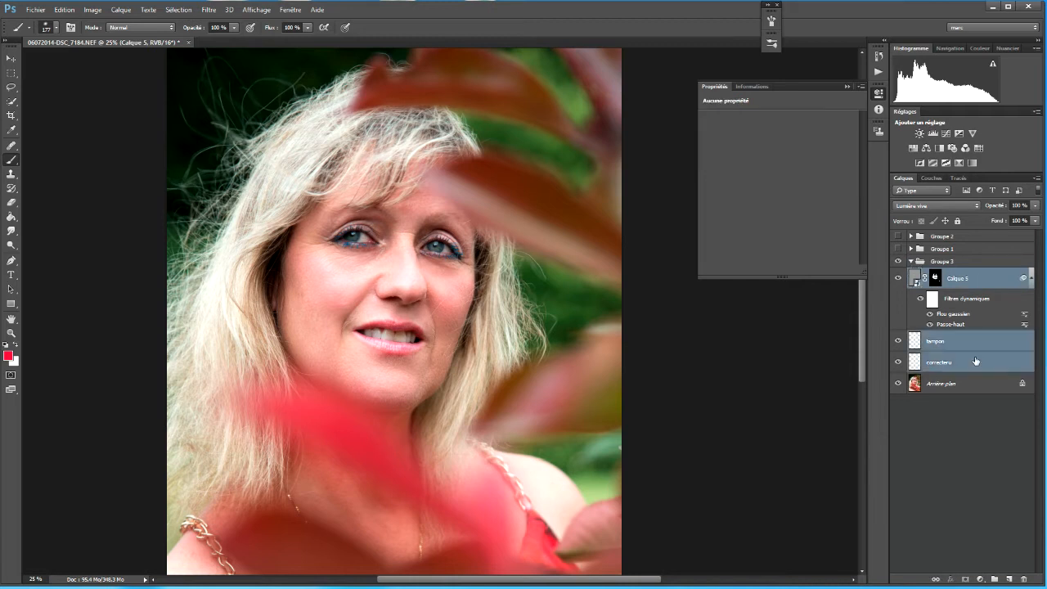
left_click_drag(968, 274, 946, 264)
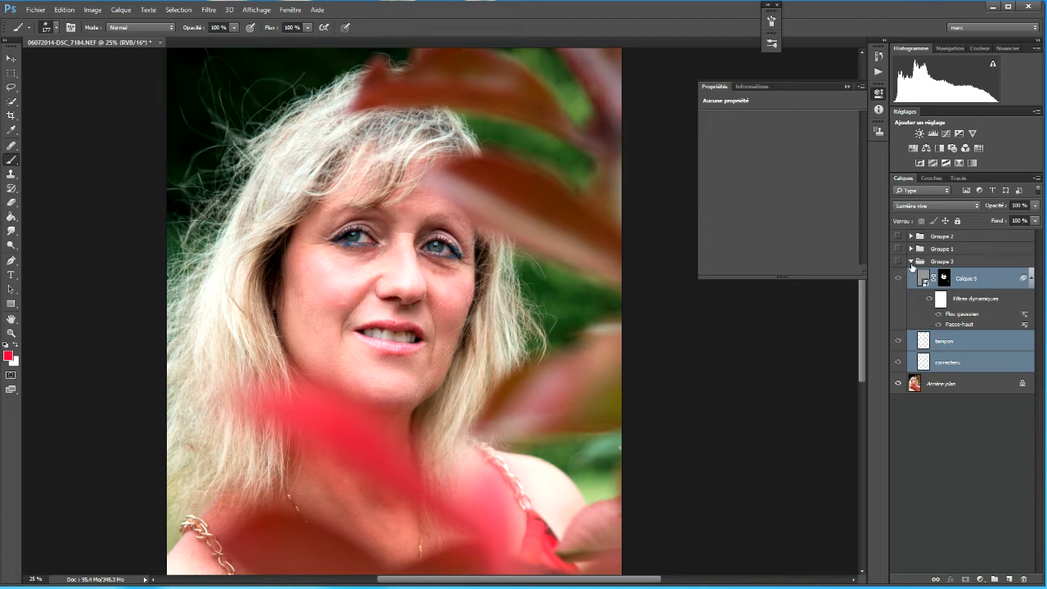
left_click(910, 261)
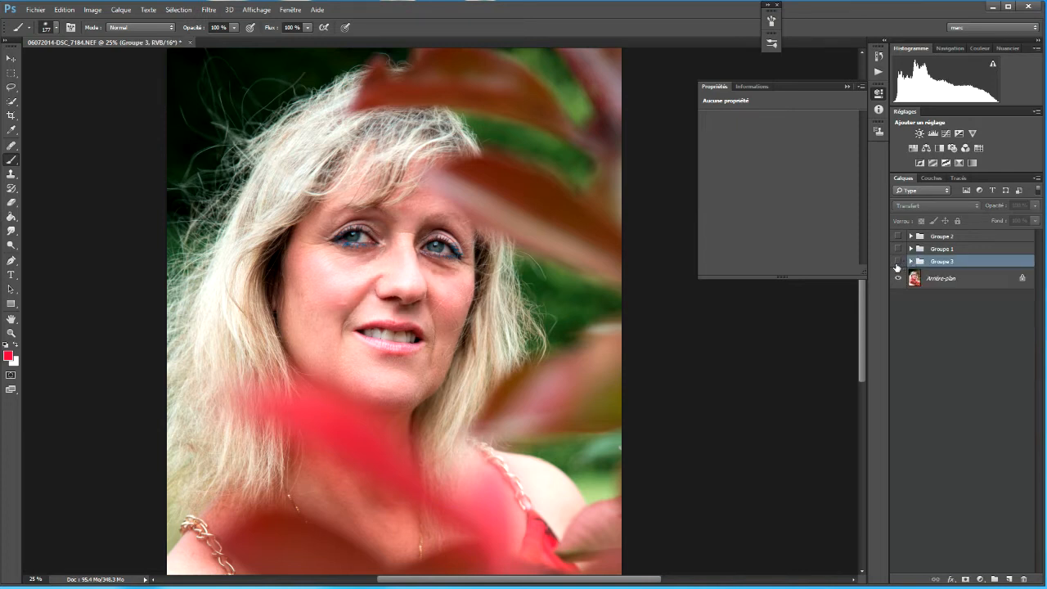
left_click(897, 261)
left_click(897, 261)
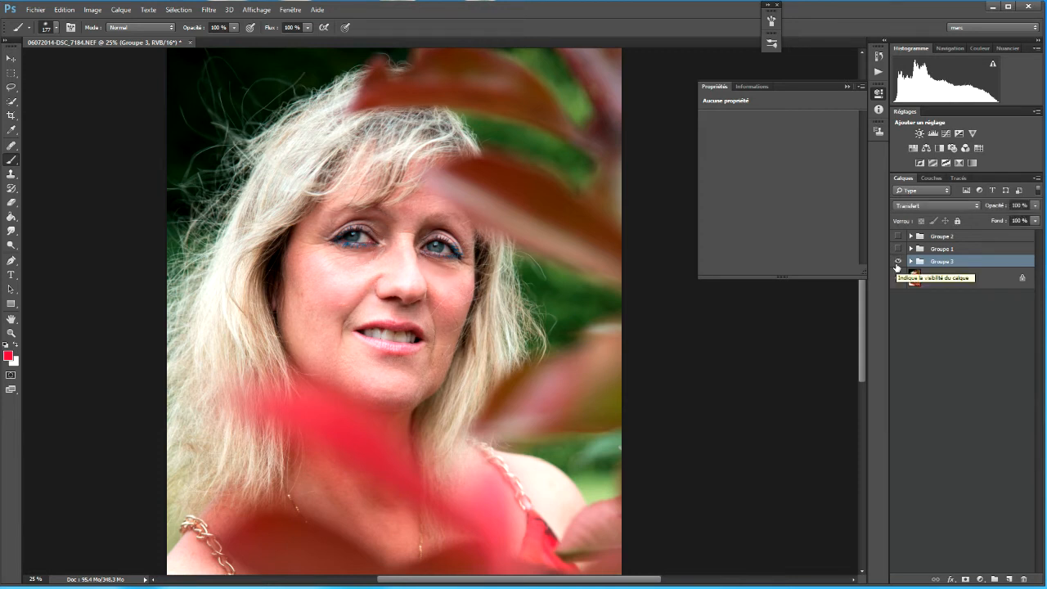